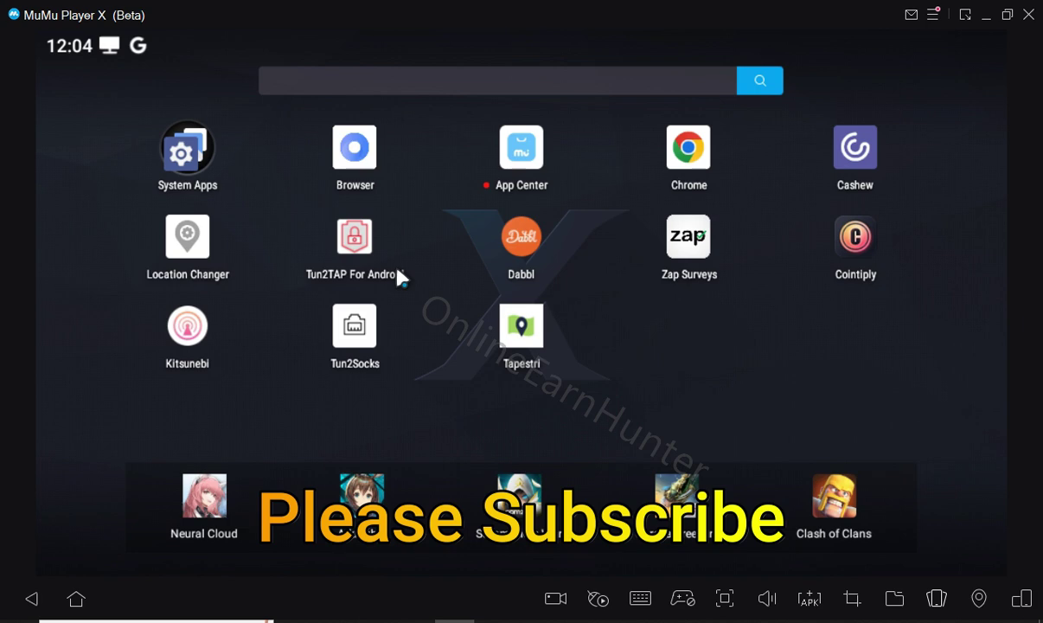
Launch the Android Settings app from System Apps and go to About tablet.
click(177, 164)
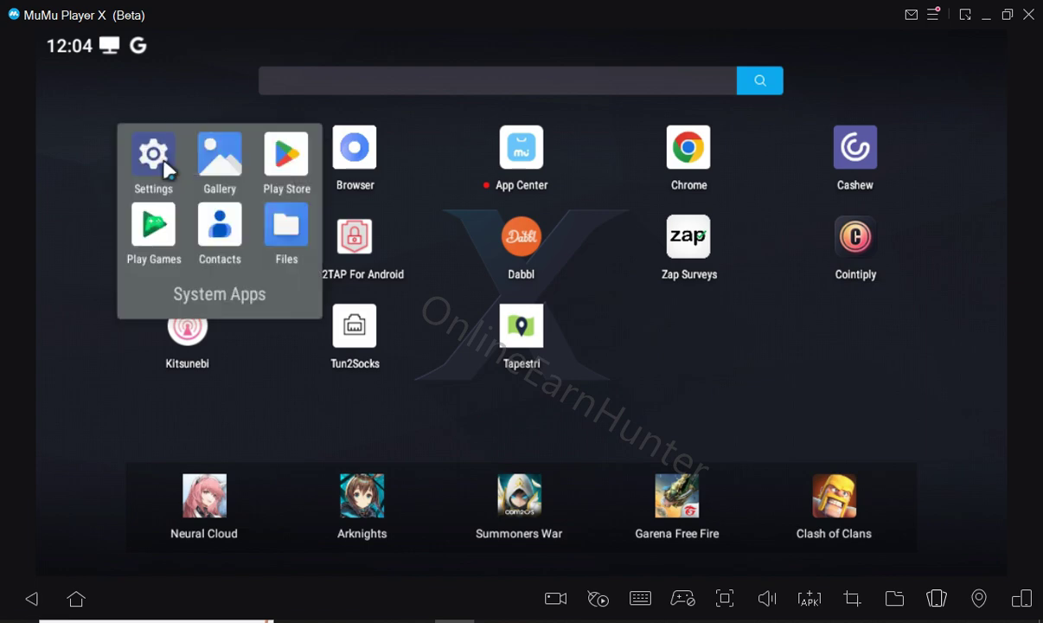
click(173, 159)
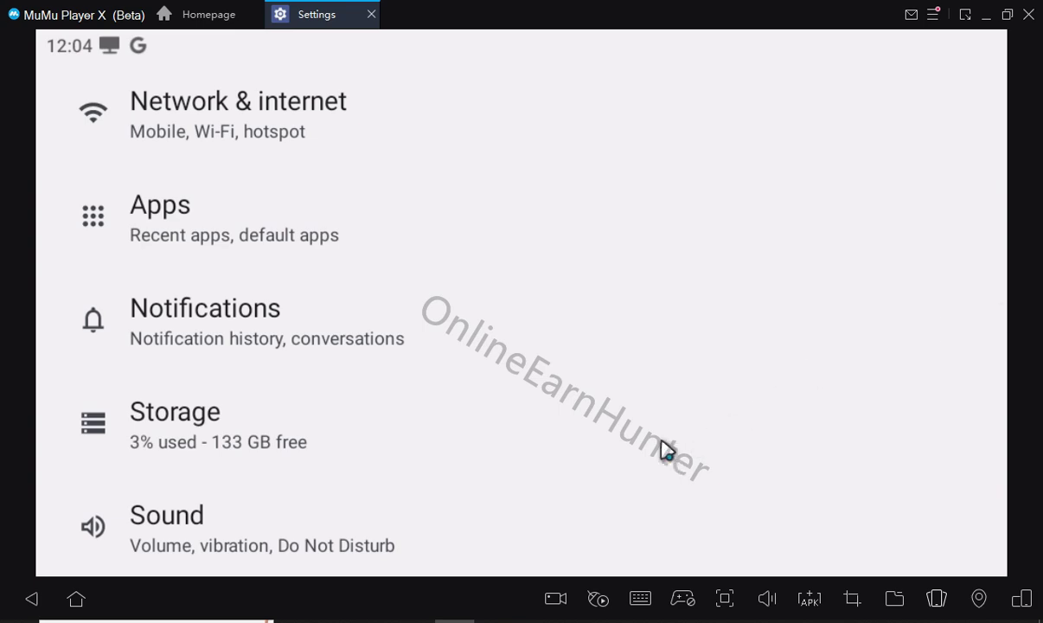
drag(663, 447, 670, 232)
drag(644, 483, 612, 279)
drag(572, 447, 593, 270)
drag(501, 462, 514, 245)
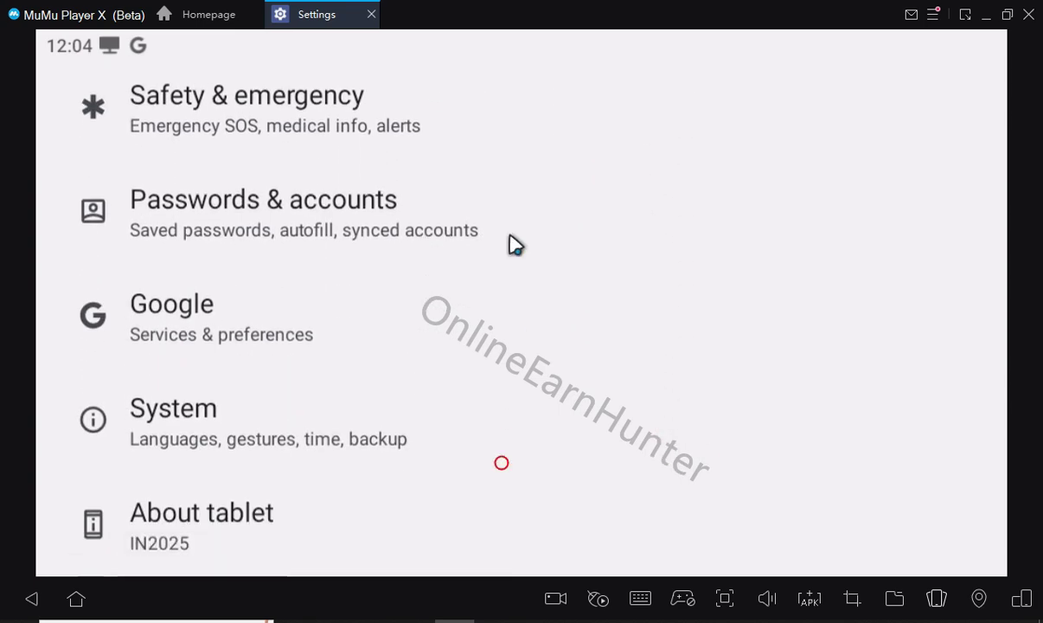
click(243, 539)
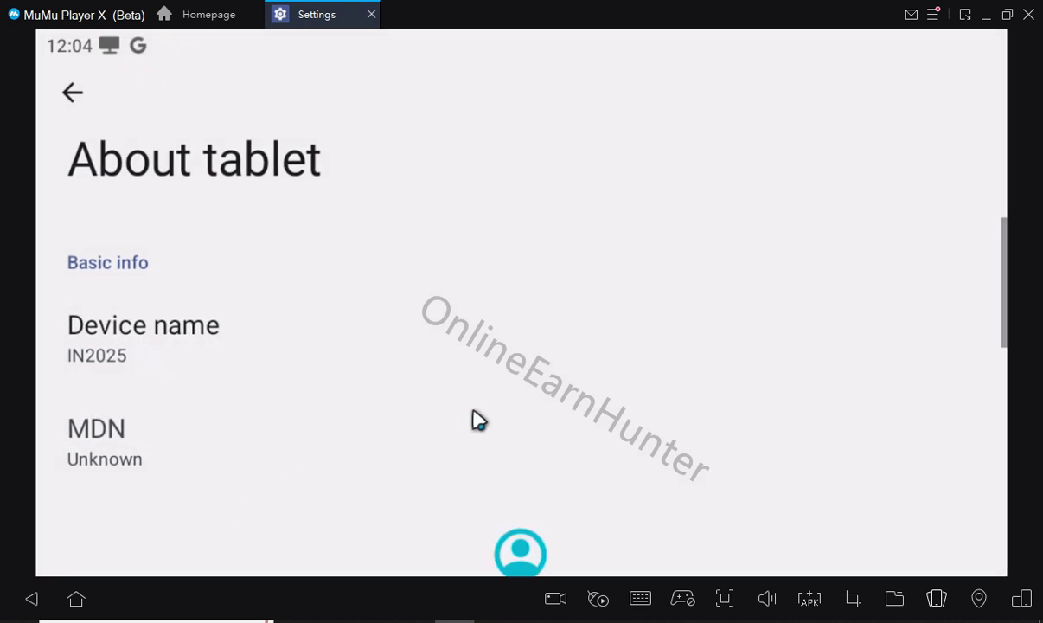
Tap Build number five times, confirming developer mode is already enabled.
drag(555, 463, 552, 256)
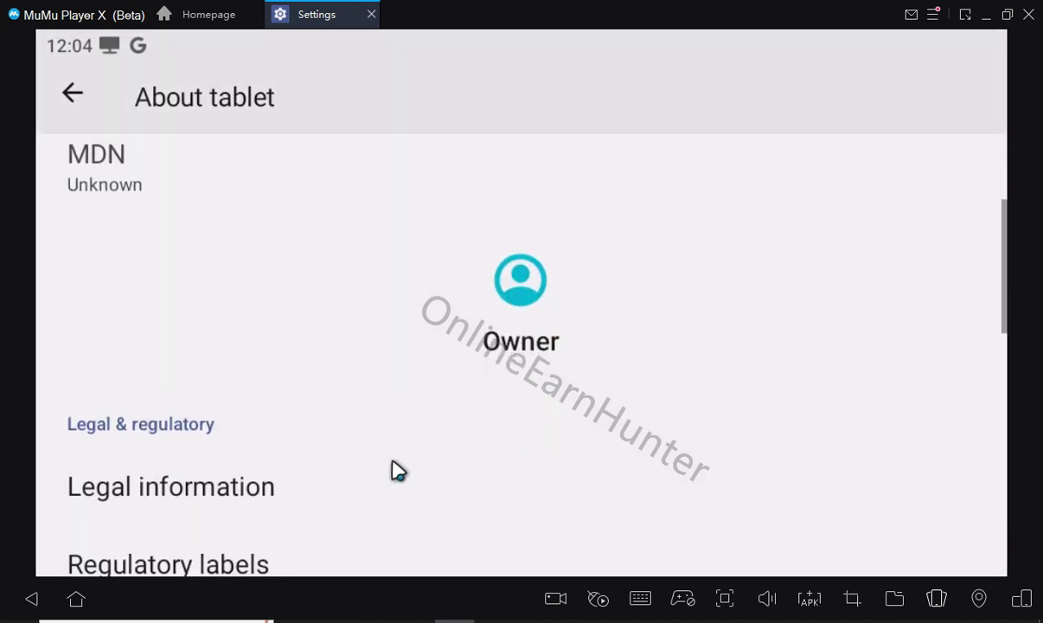
drag(396, 471, 400, 292)
drag(385, 514, 398, 291)
drag(364, 449, 398, 314)
drag(387, 457, 415, 273)
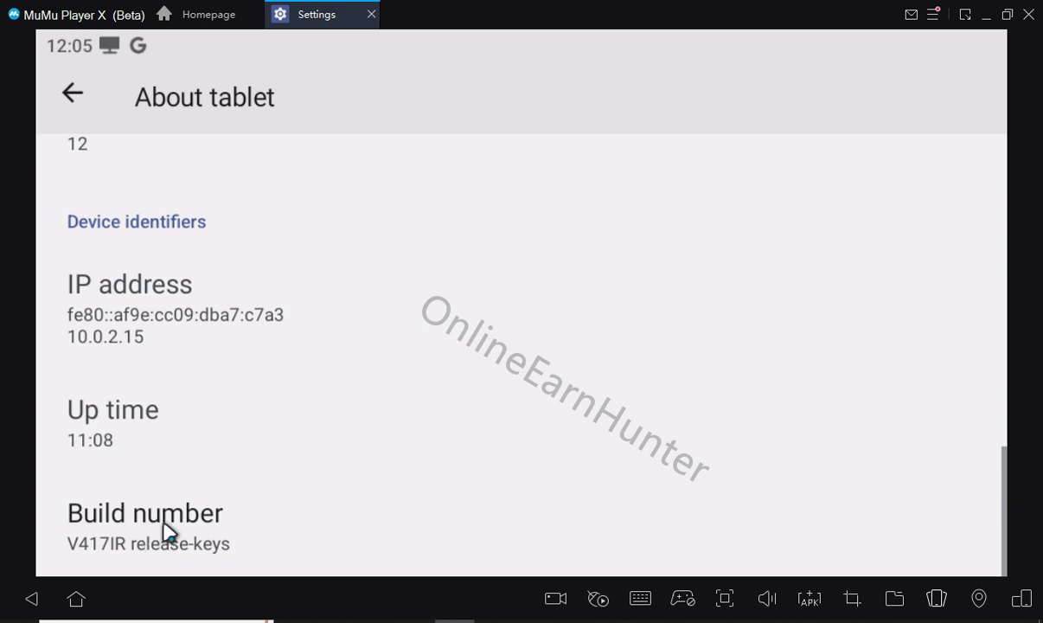
click(166, 529)
click(166, 529)
click(166, 530)
click(166, 530)
click(167, 530)
Go from the main Settings list to System > Developer options.
click(78, 95)
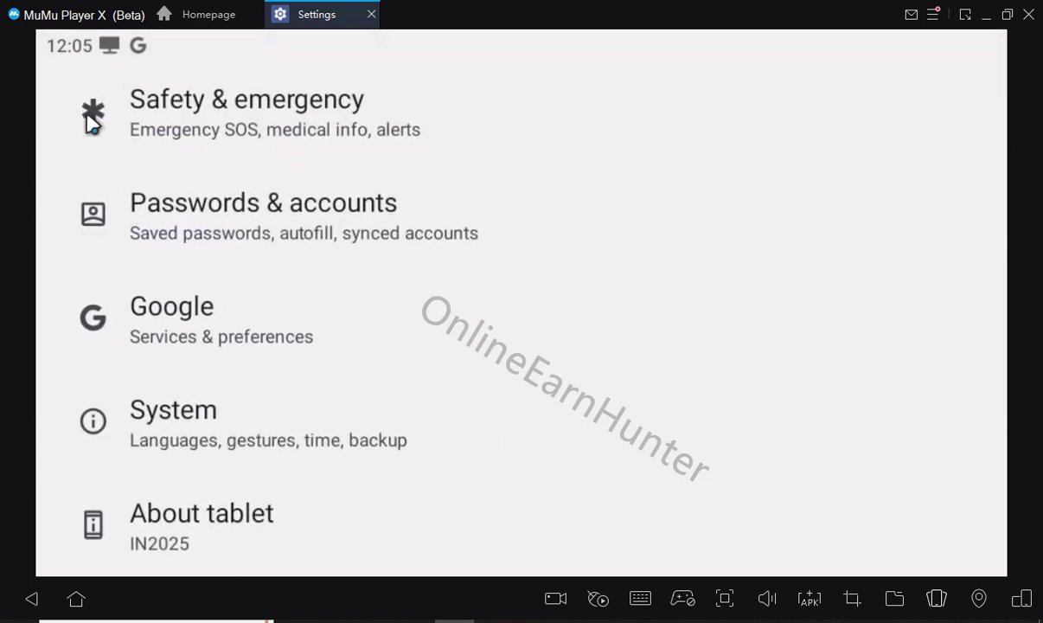
click(259, 442)
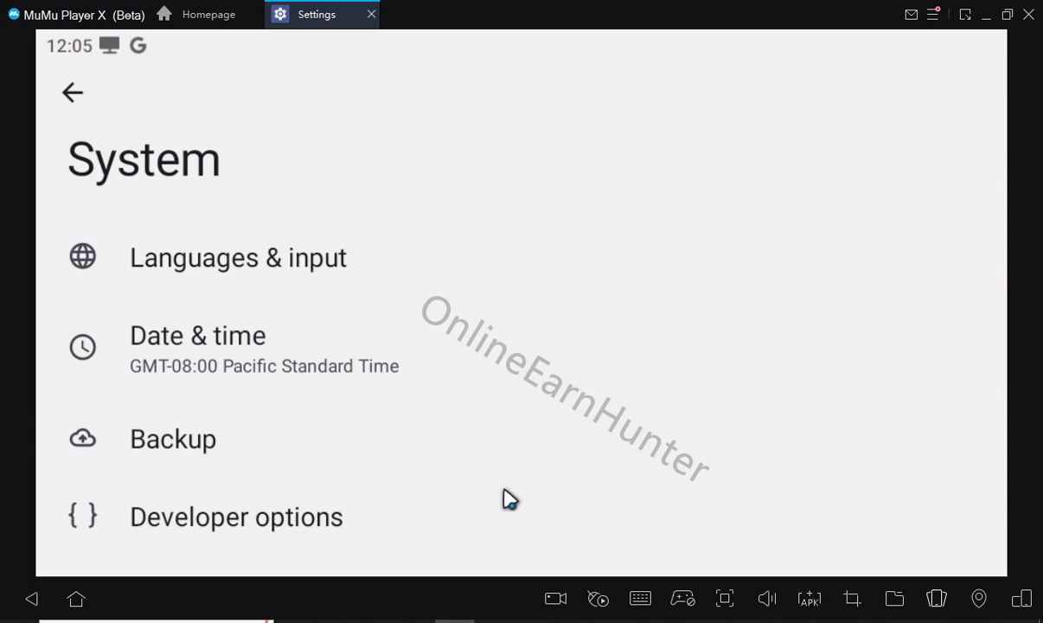
drag(512, 502, 514, 376)
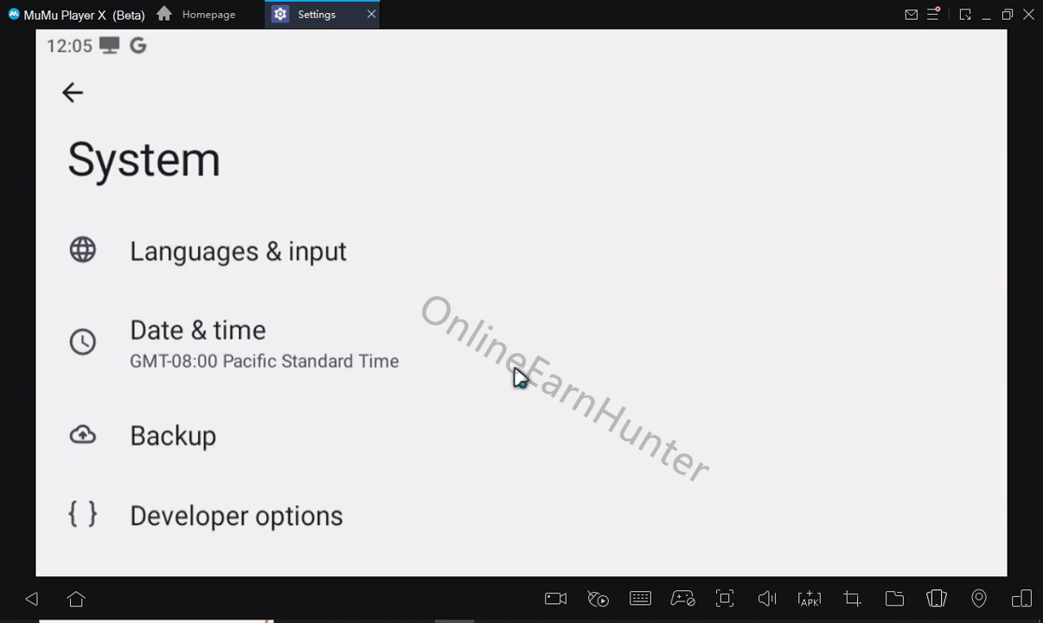
click(273, 521)
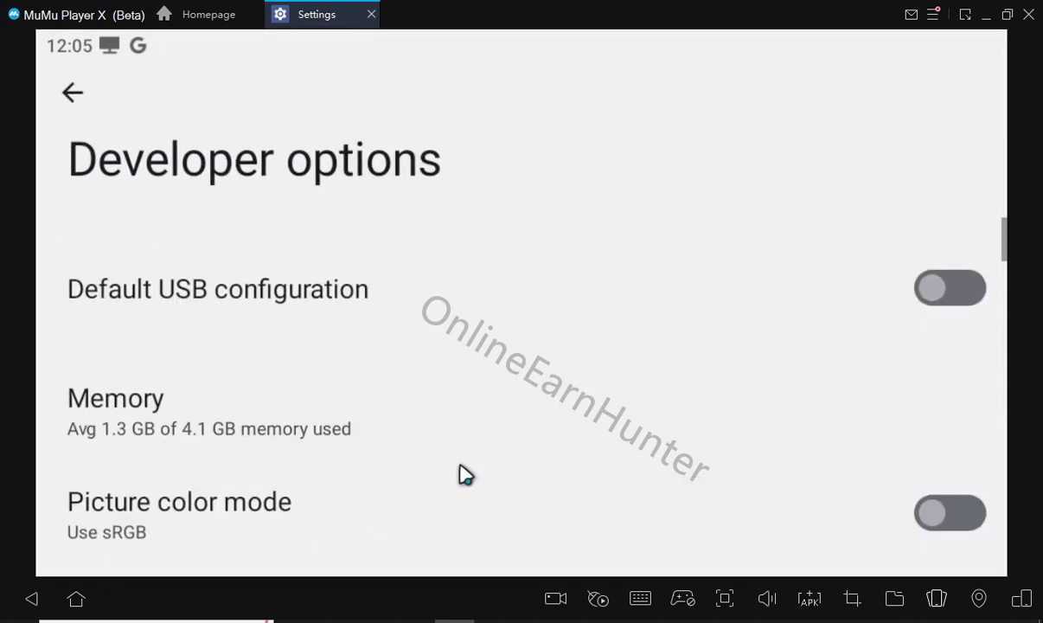
Scroll Developer options down to the Location section's Select mock location app.
click(490, 519)
drag(489, 520, 488, 214)
drag(467, 531, 472, 226)
mouse_move(463, 528)
mouse_down()
mouse_move(480, 366)
mouse_move(474, 250)
mouse_up()
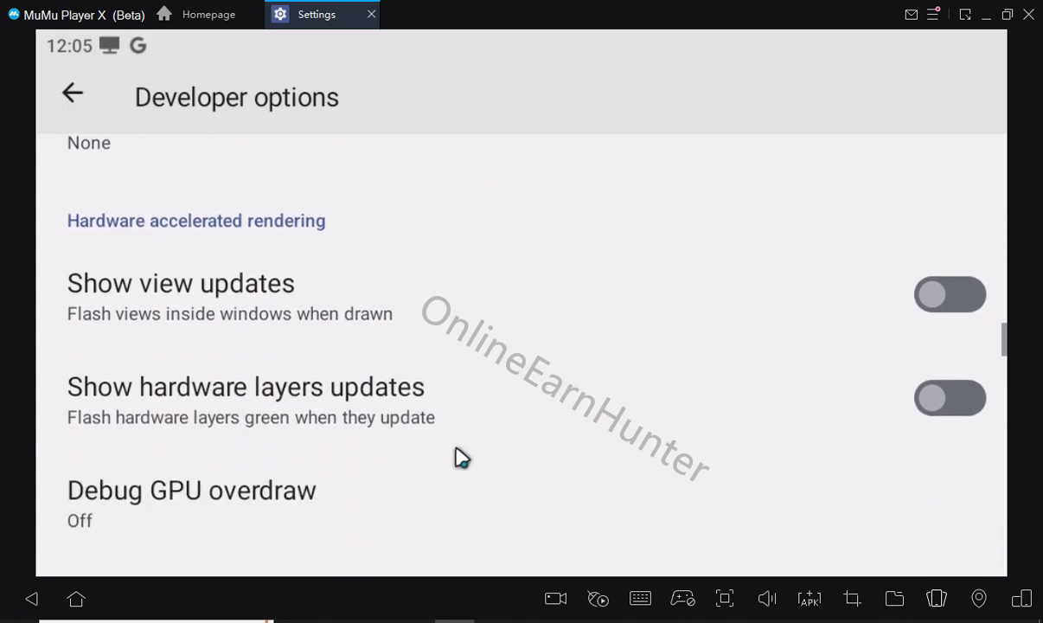
drag(457, 479, 472, 268)
drag(451, 462, 450, 219)
drag(458, 469, 483, 151)
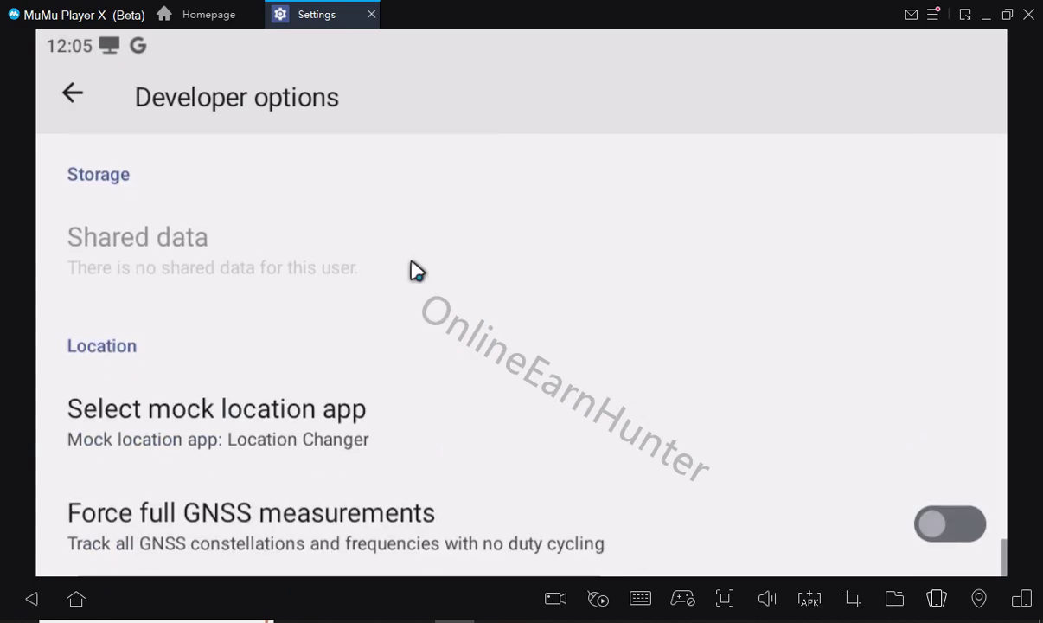
Reset the mock location app to Nothing, choose Location Changer, then return to main Settings.
click(250, 425)
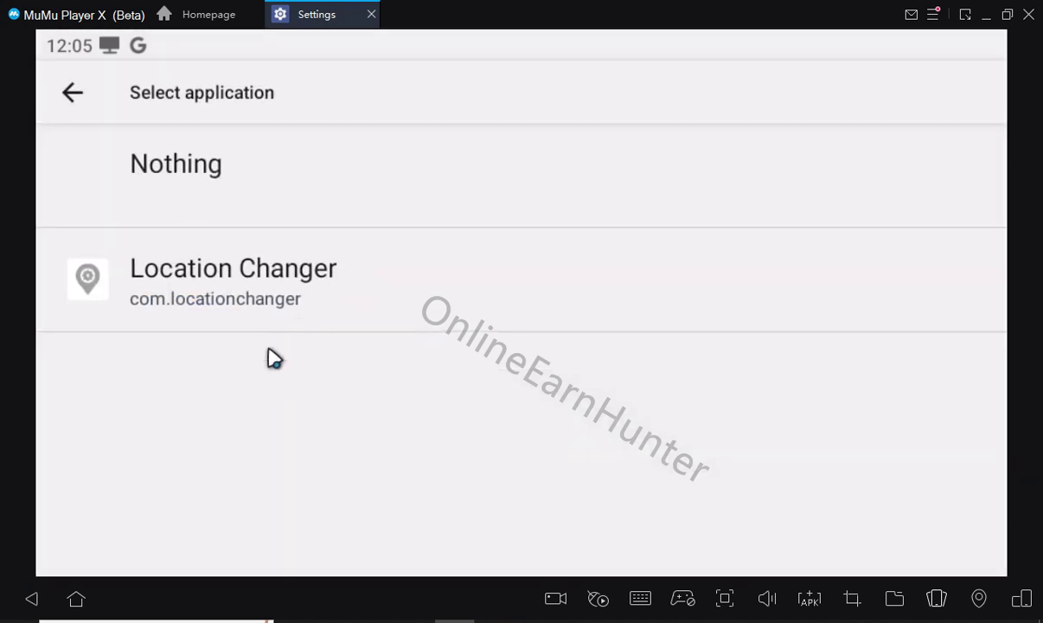
click(165, 178)
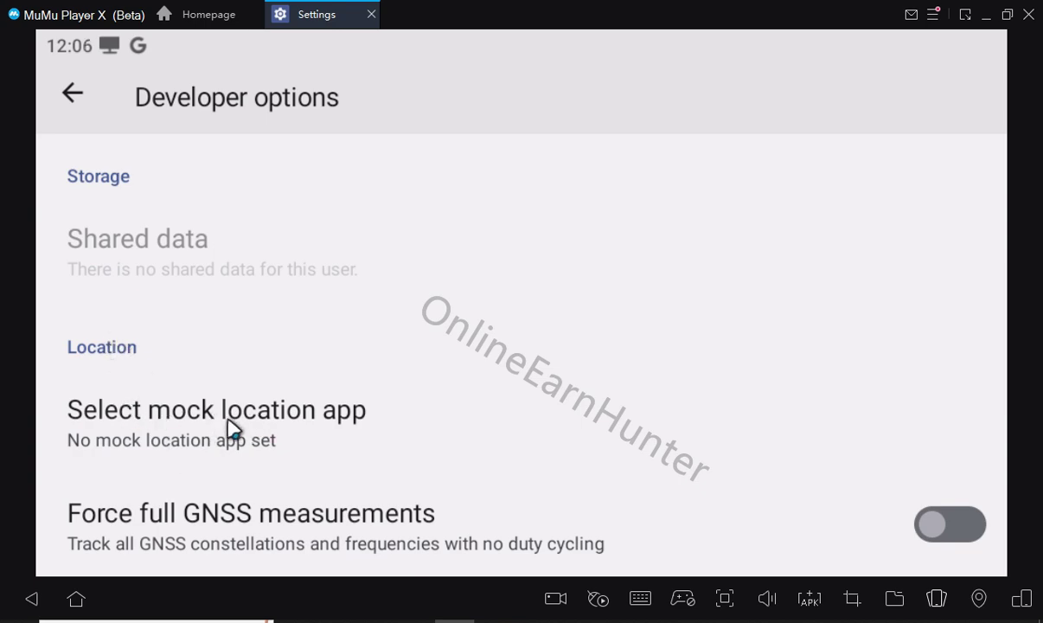
click(205, 432)
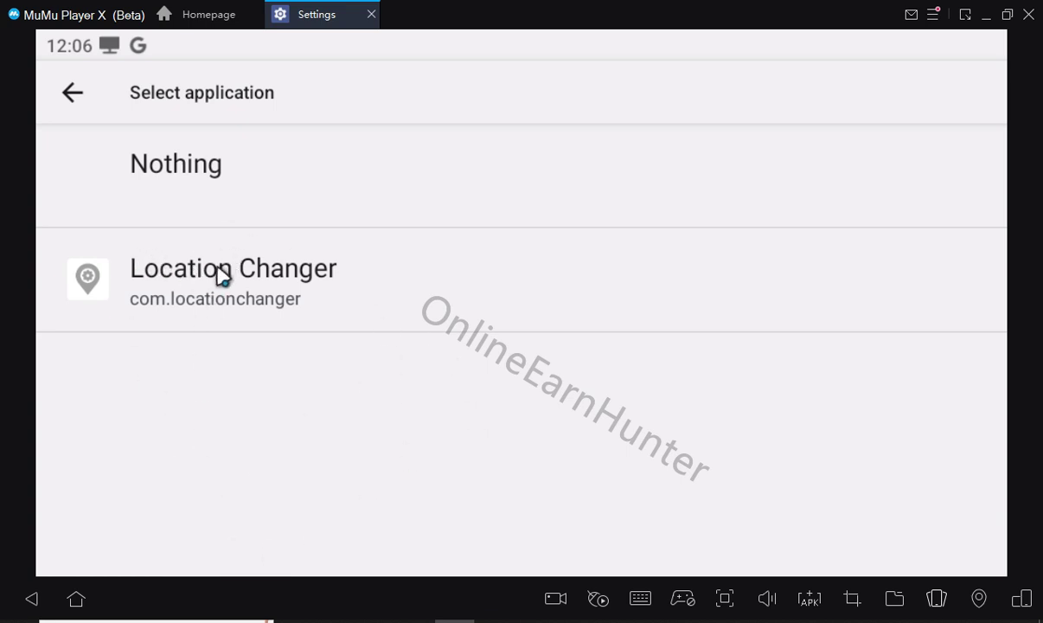
click(243, 304)
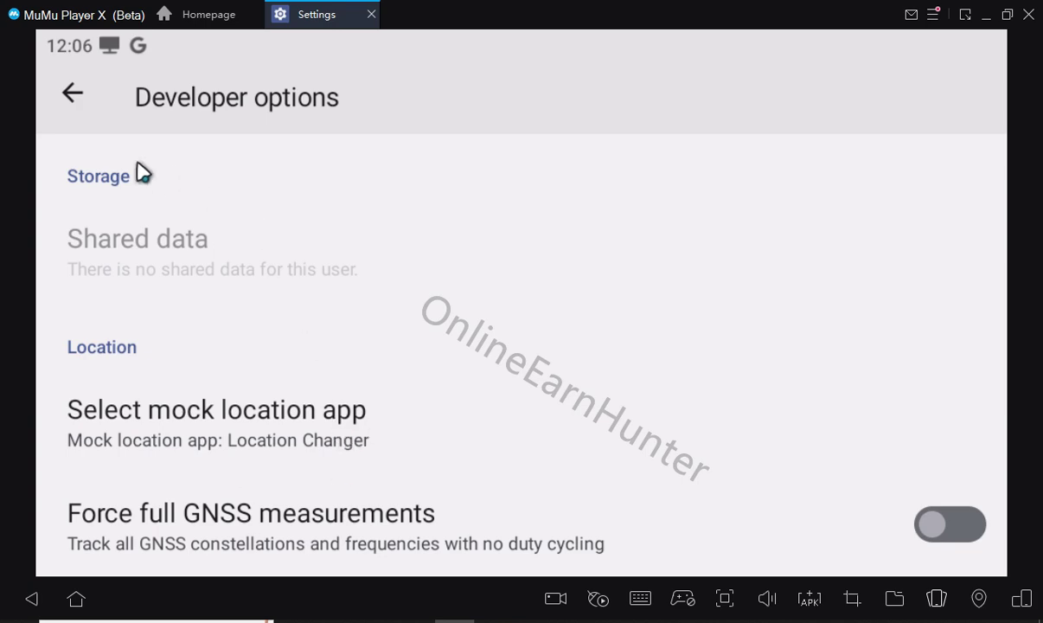
click(71, 99)
click(73, 91)
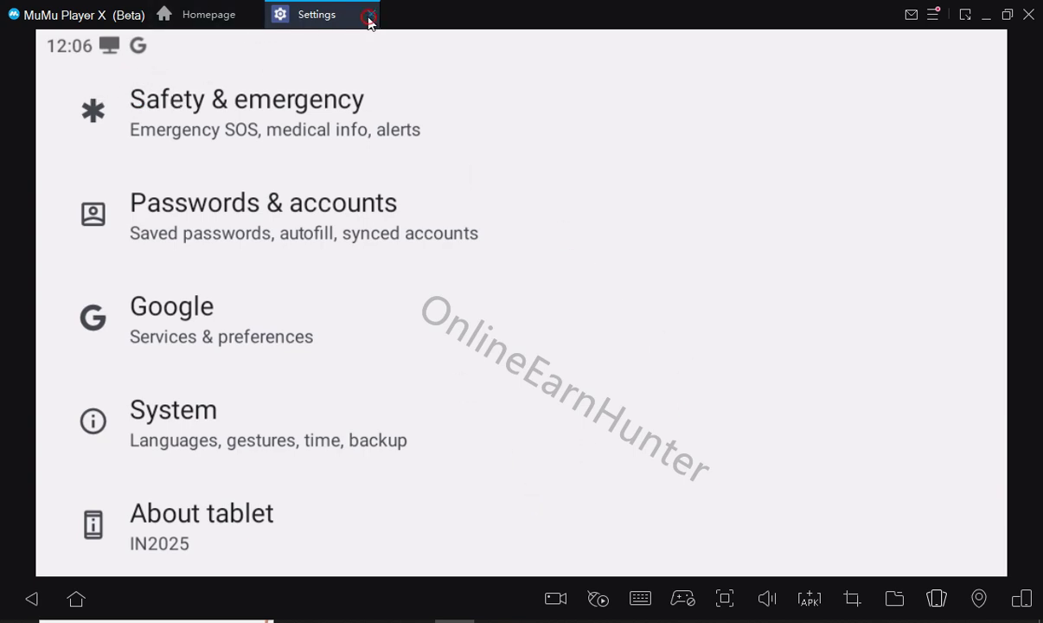
Close Settings, launch Chrome and load the whoer.net IP check shortcut.
click(371, 15)
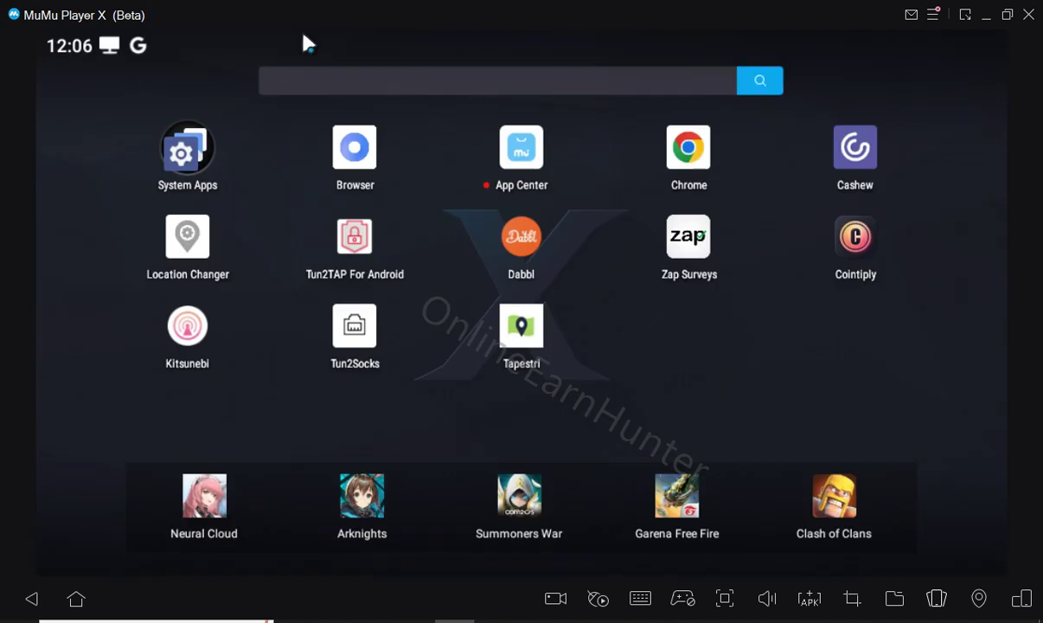
click(691, 146)
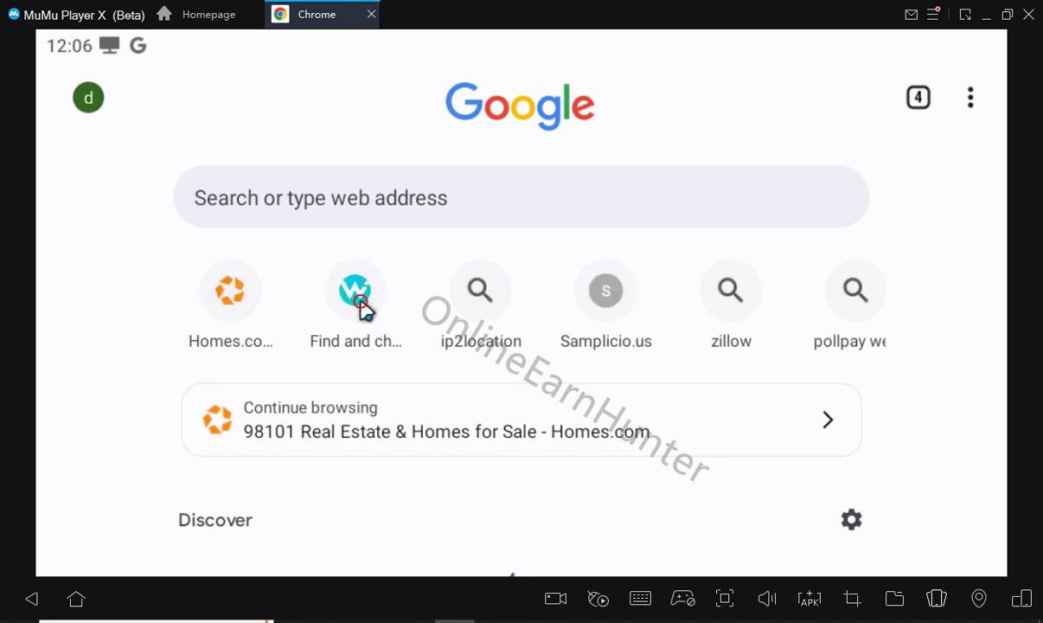
click(361, 309)
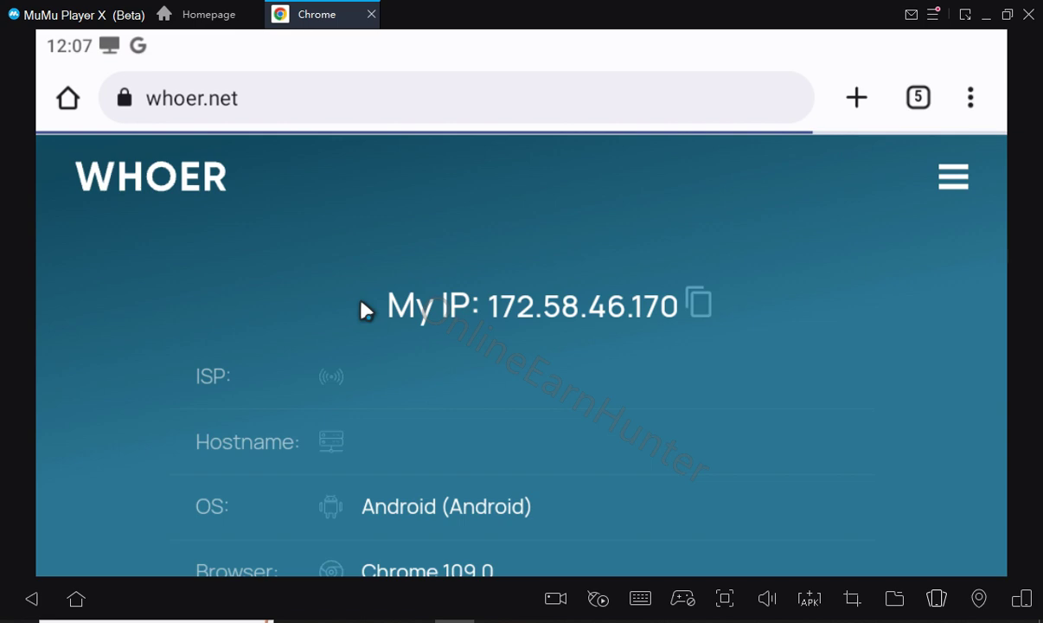
Scroll whoer.net down to the Location section reporting Seattle, Washington 98101.
drag(612, 447, 619, 284)
drag(623, 454, 580, 346)
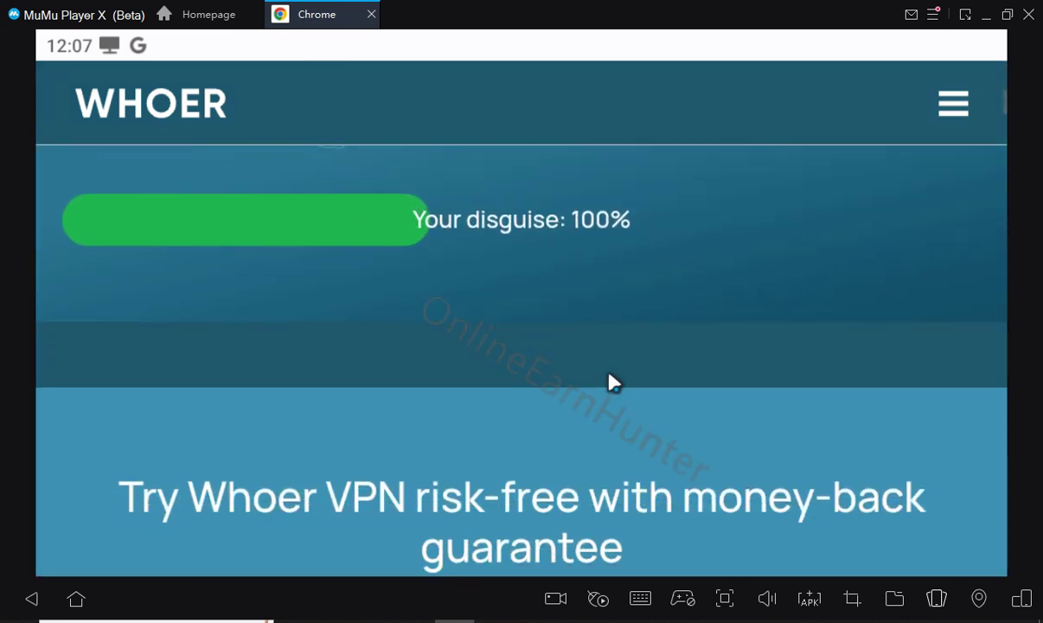
drag(612, 380, 613, 450)
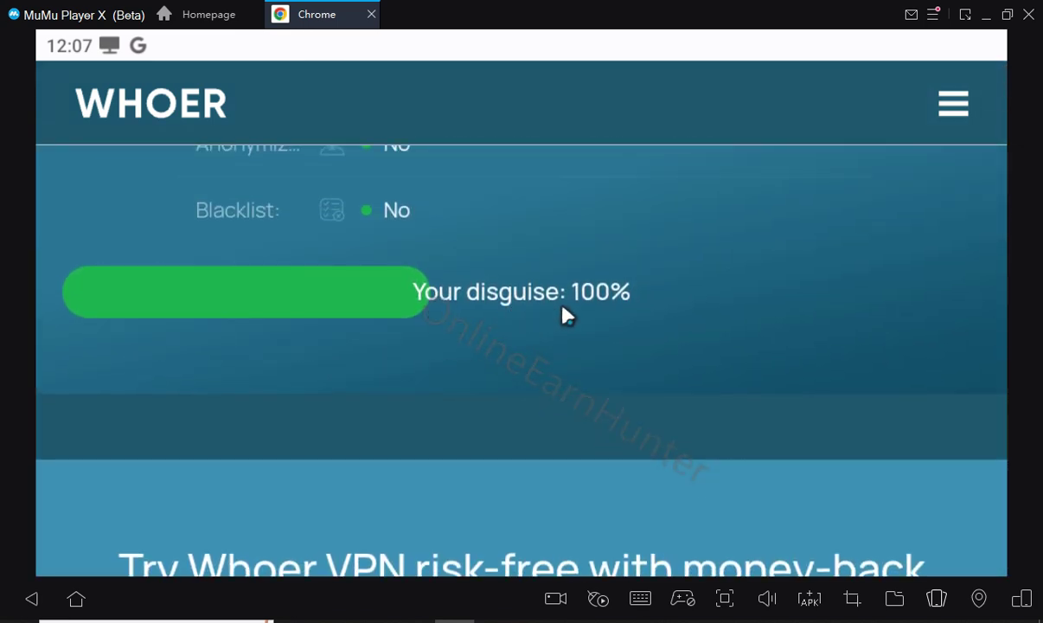
drag(729, 247, 710, 360)
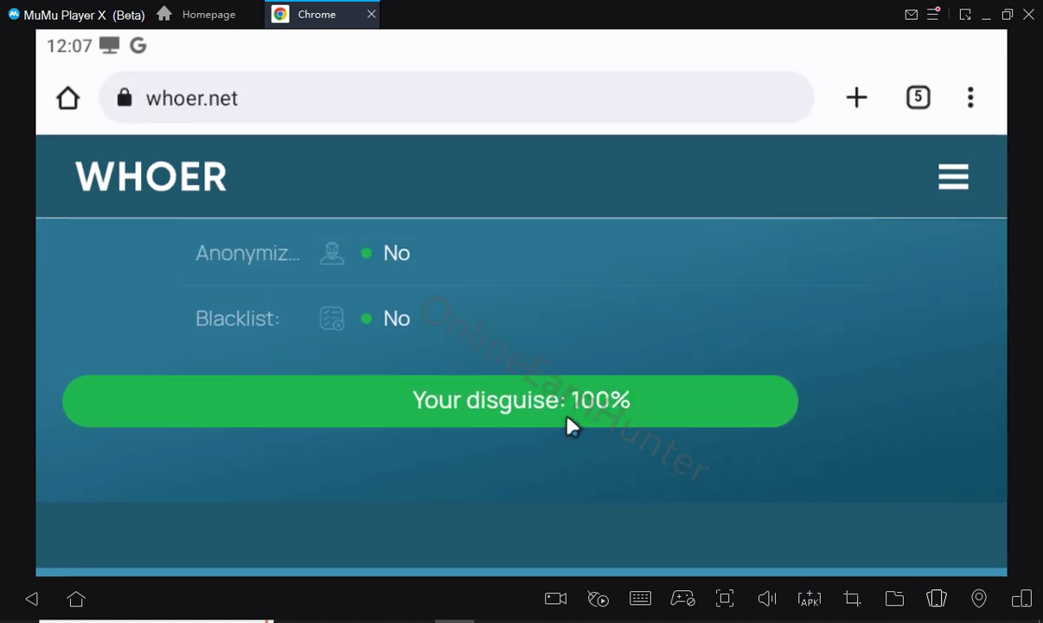
drag(600, 489, 611, 257)
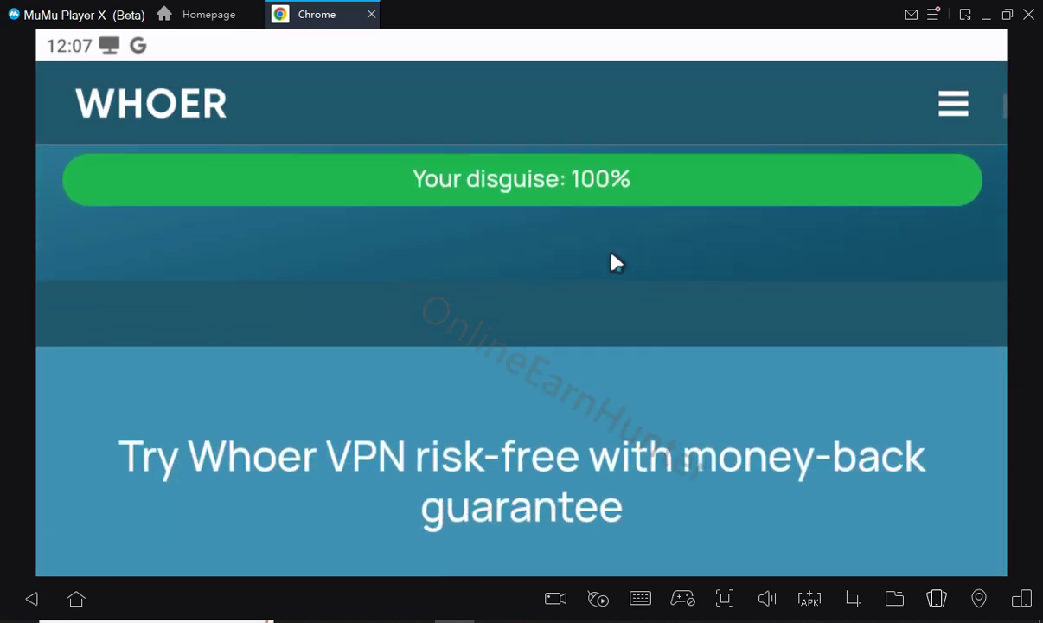
drag(554, 501, 559, 324)
scroll(656, 437, down, 5)
drag(656, 436, 669, 270)
drag(663, 464, 659, 250)
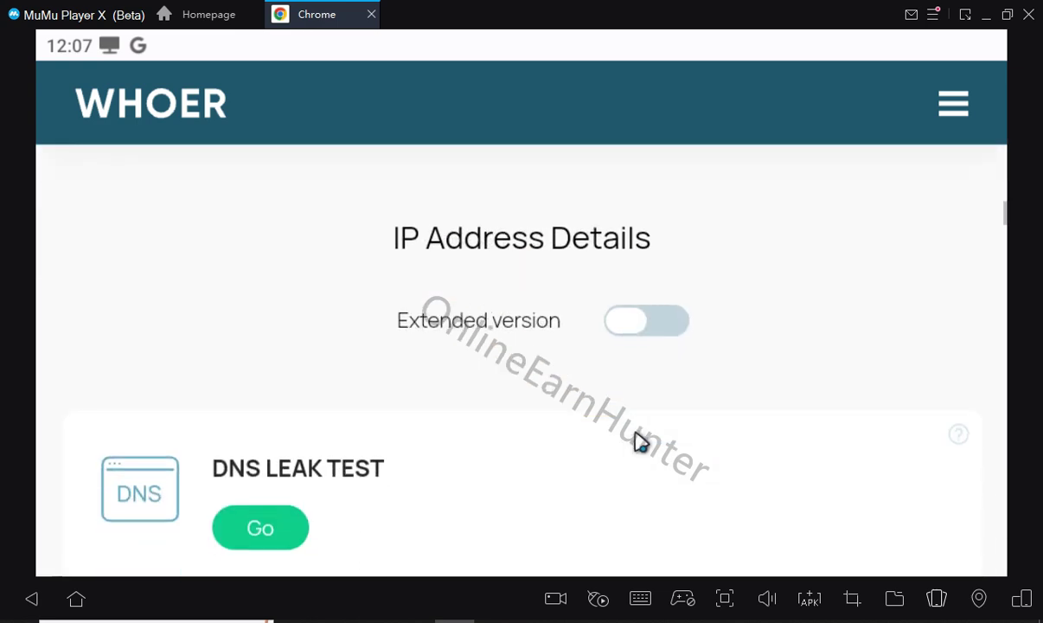
drag(636, 445, 651, 368)
drag(643, 479, 632, 290)
drag(440, 252, 461, 321)
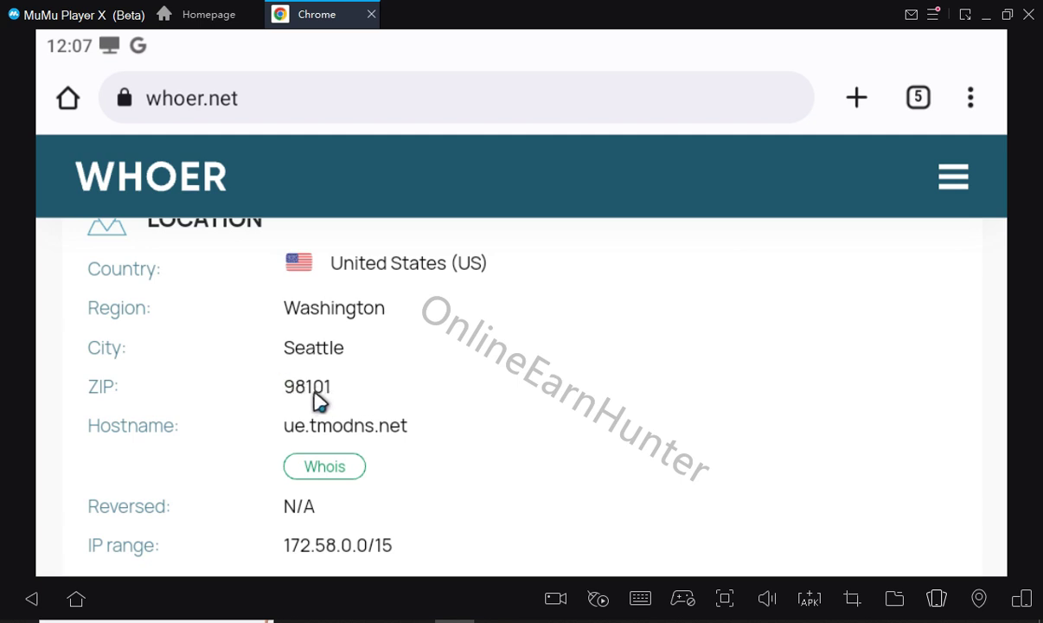
Load homes.com in a new tab, dismiss the Google sign-in prompt and bring up its place search.
click(918, 97)
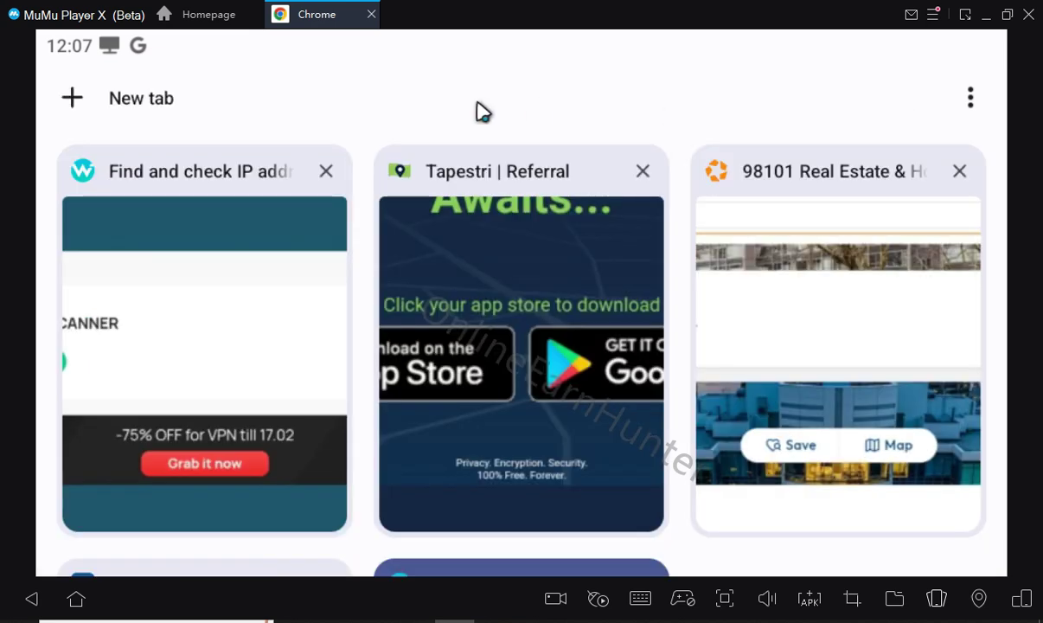
click(76, 100)
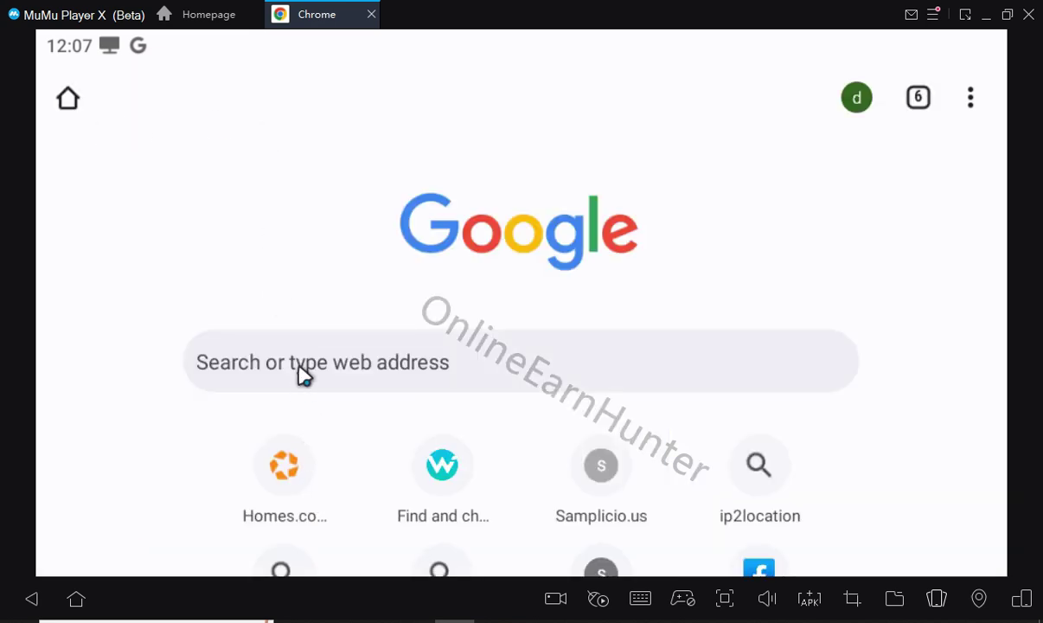
click(302, 376)
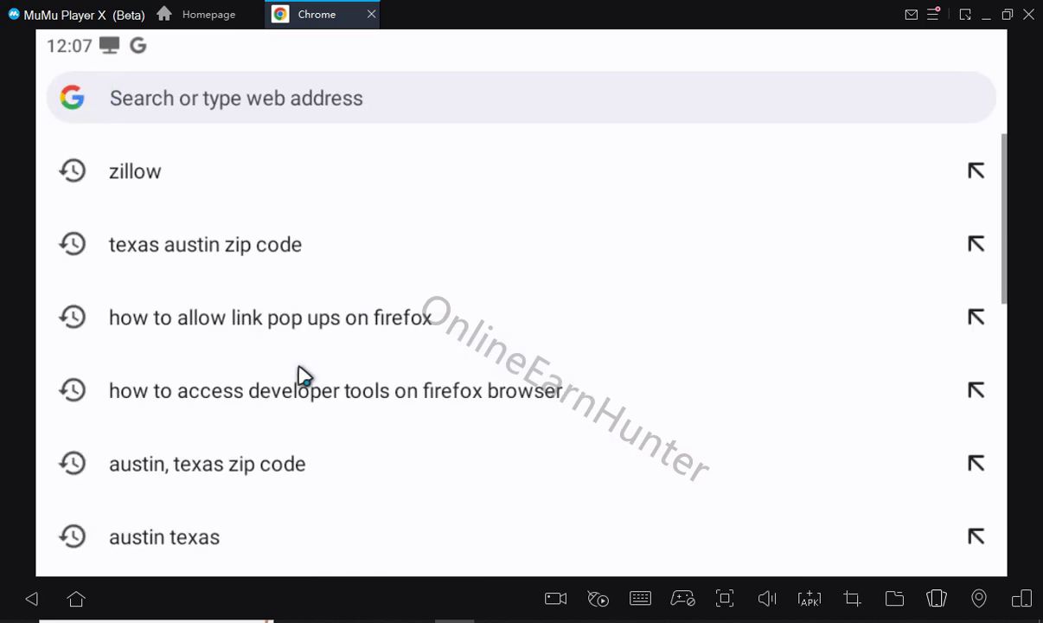
text(homes.com)
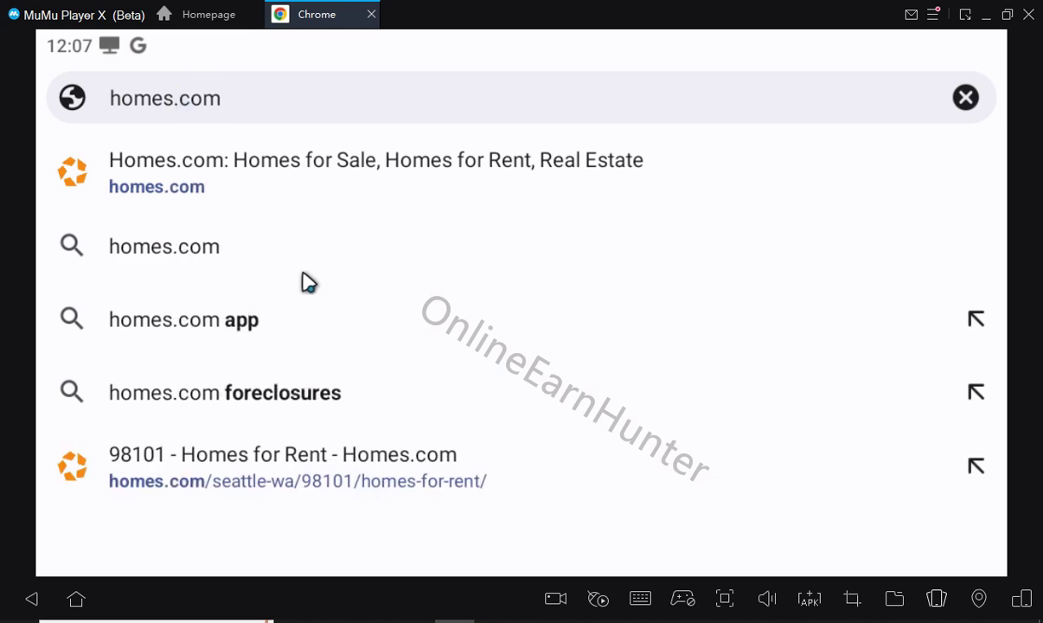
click(212, 193)
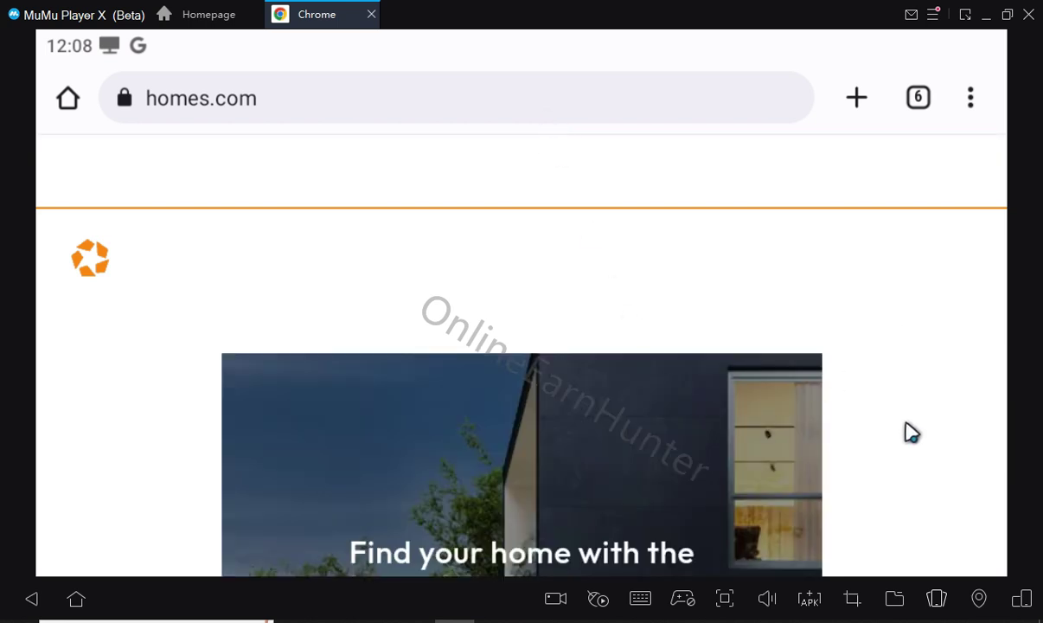
mouse_move(919, 484)
mouse_down()
mouse_move(903, 259)
mouse_move(880, 166)
mouse_up()
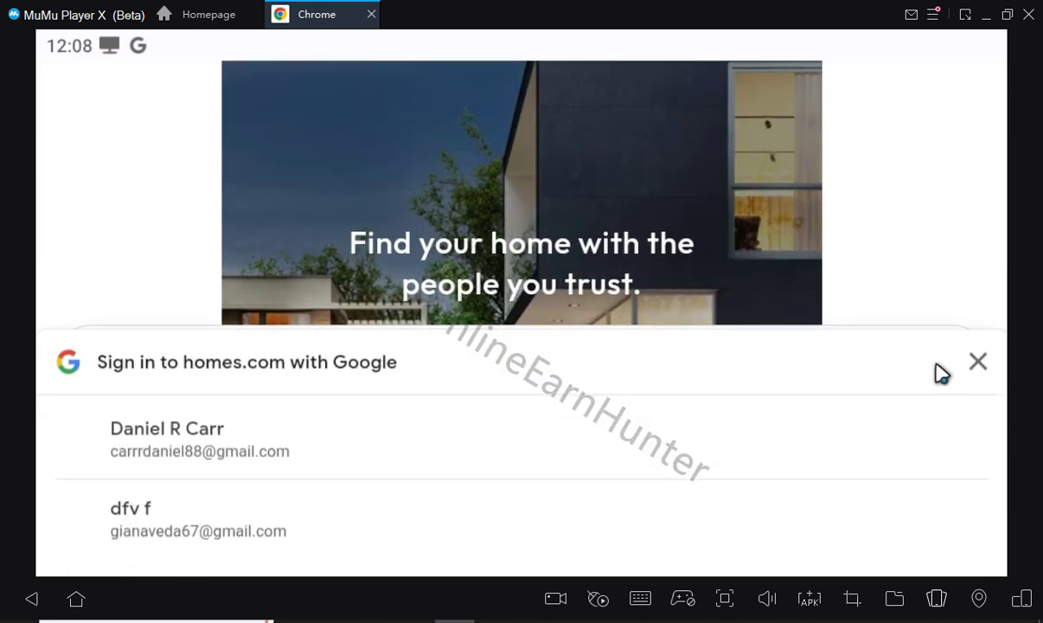
click(975, 365)
click(227, 374)
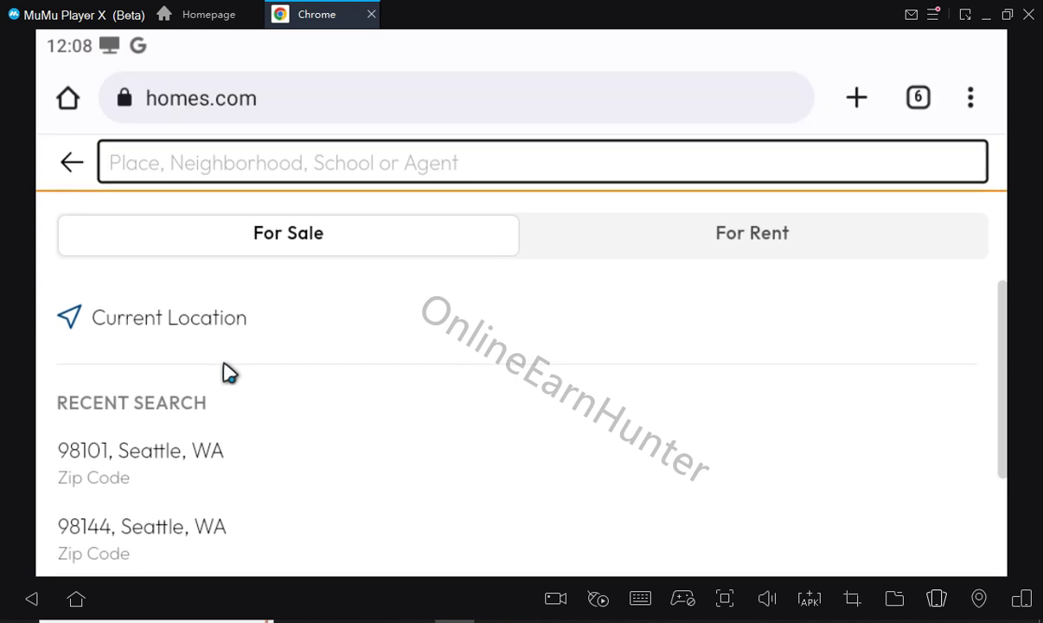
Search '98', pick 98101, Seattle, WA, and scroll to the 1808 Minor Ave listing.
text(98101)
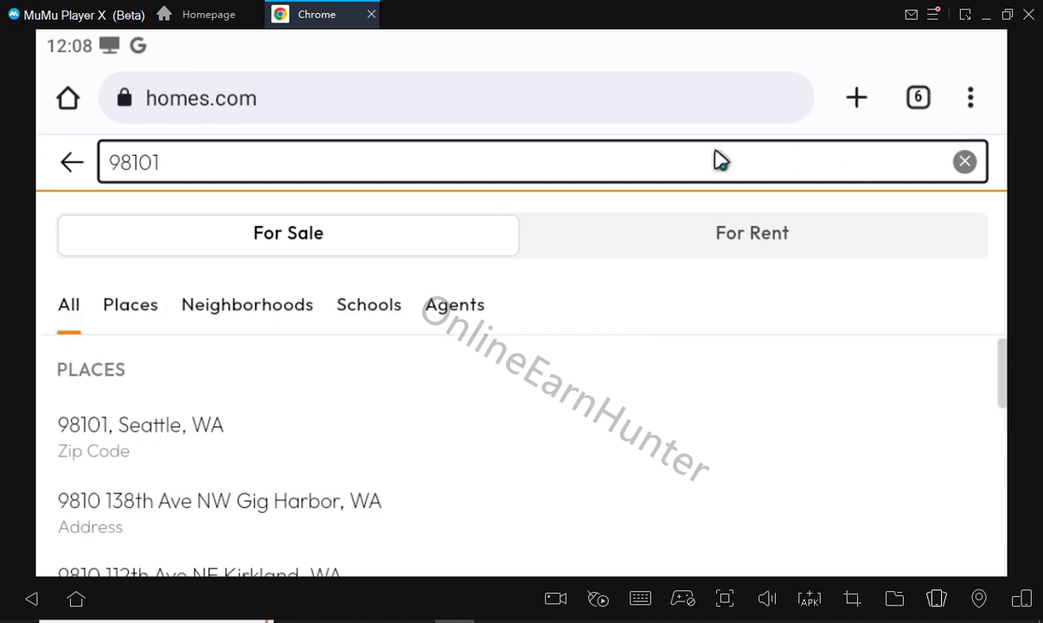
click(111, 450)
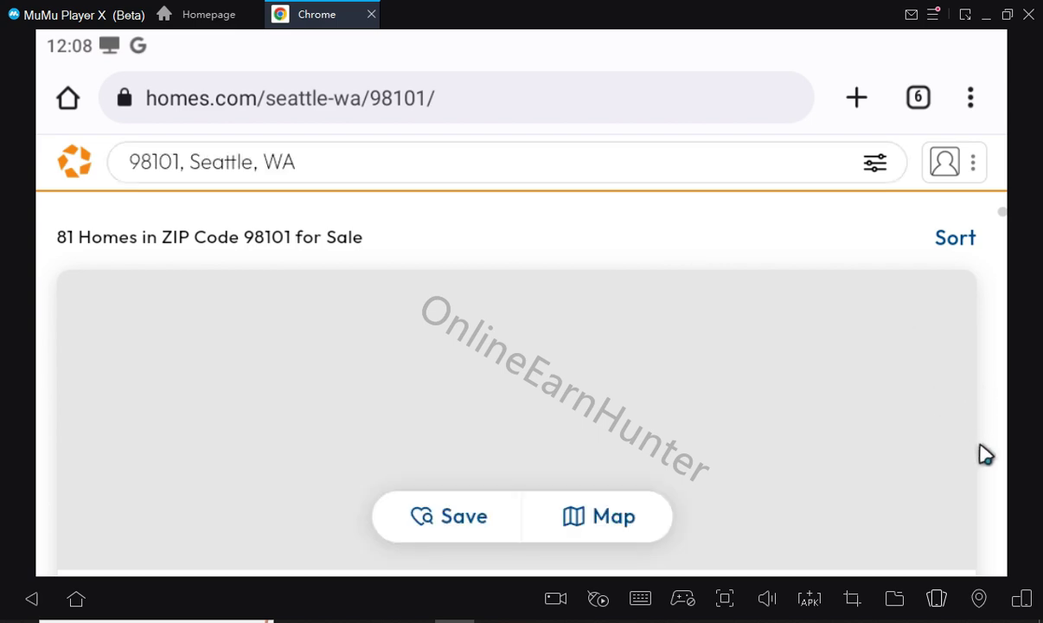
drag(984, 470, 980, 256)
drag(768, 464, 775, 349)
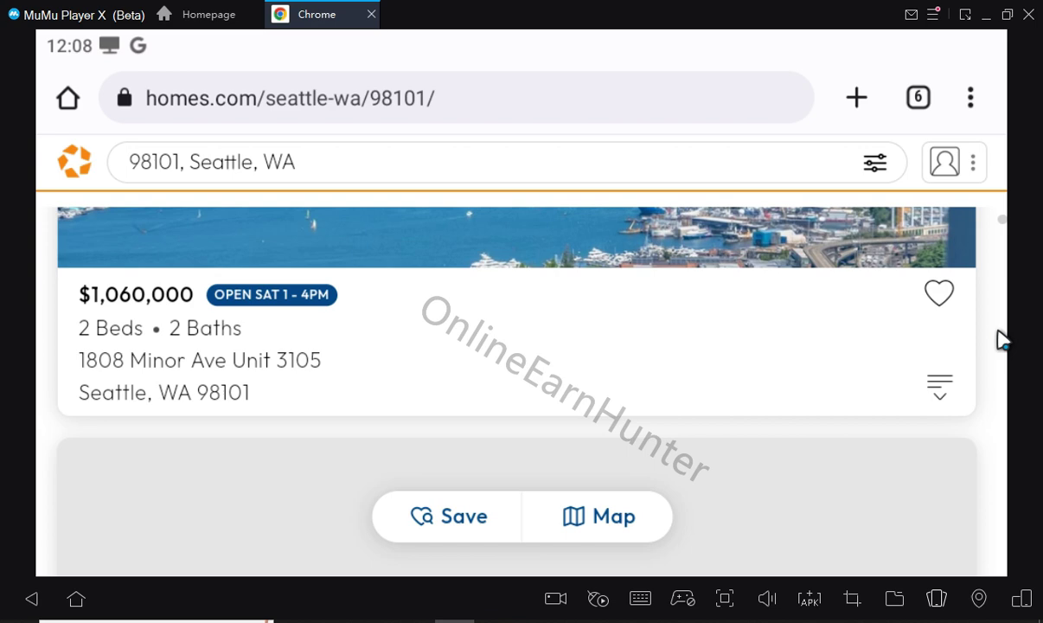
mouse_move(1001, 337)
mouse_down()
mouse_move(995, 290)
mouse_move(990, 396)
mouse_up()
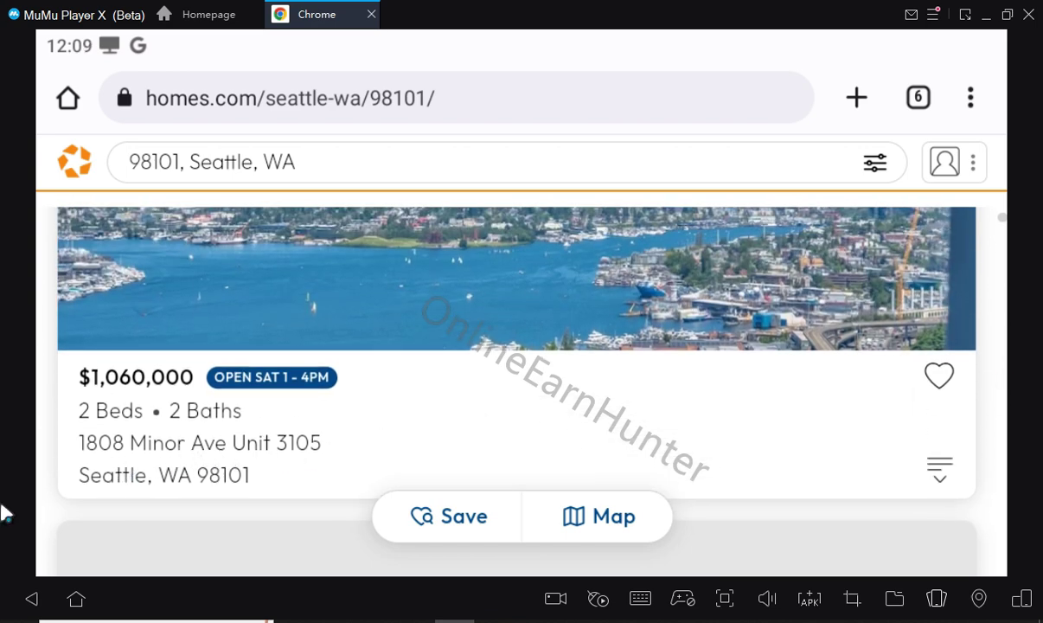
Try repeatedly to select and copy the 1808 Minor Ave Unit 3105 listing's address.
click(203, 436)
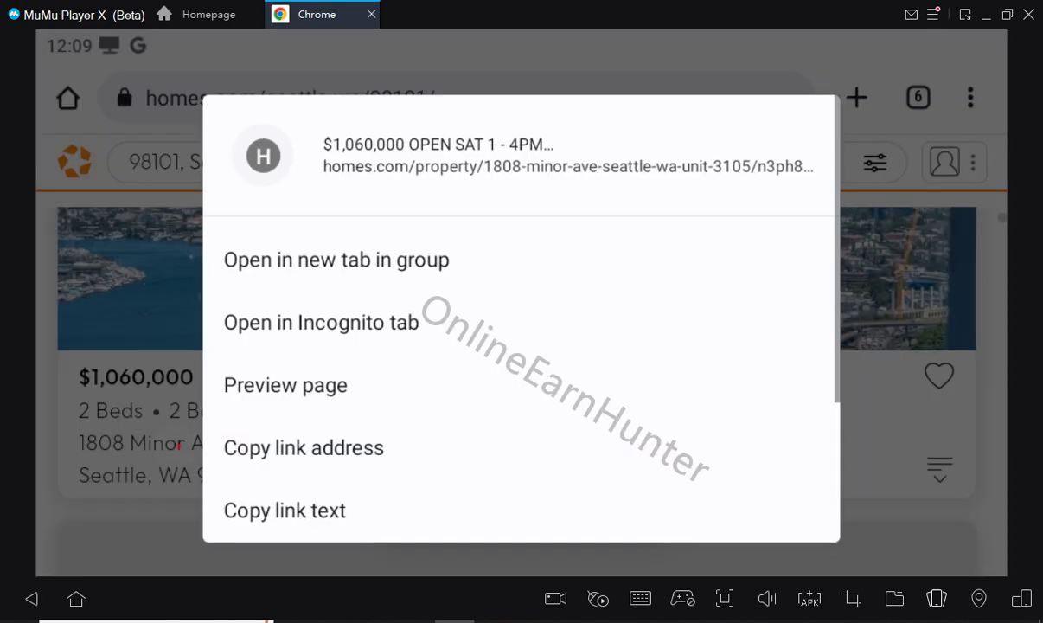
click(182, 442)
click(170, 439)
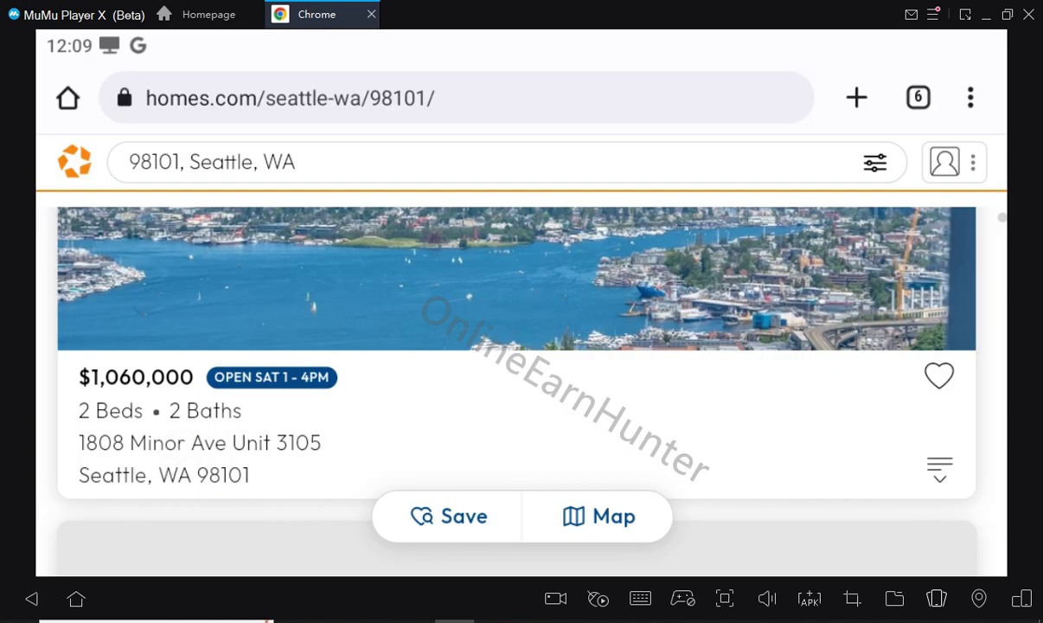
click(219, 436)
click(130, 408)
click(115, 440)
click(95, 455)
click(168, 456)
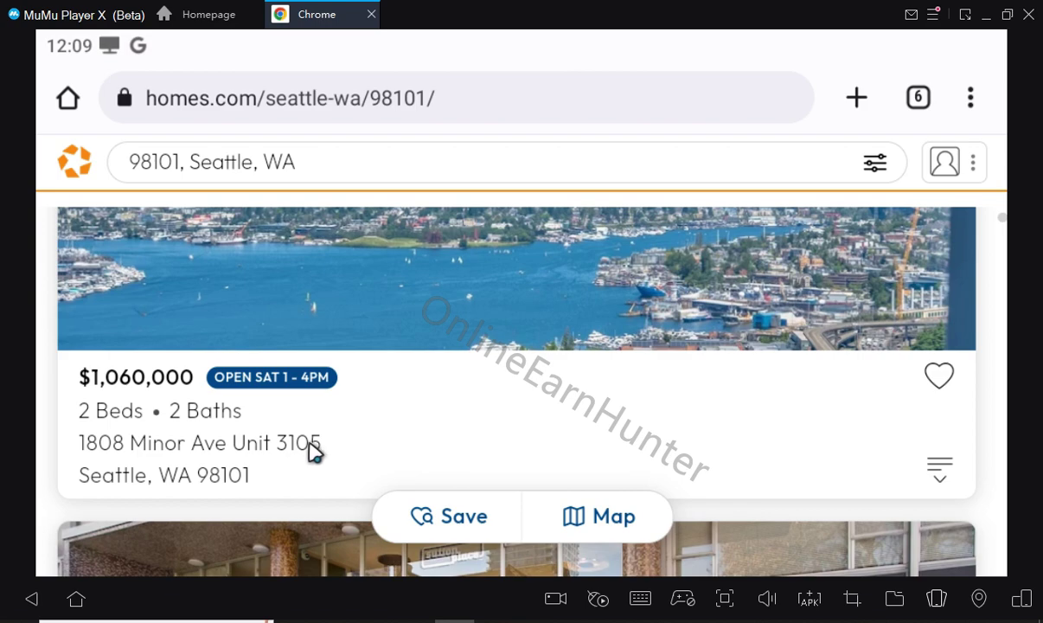
click(316, 444)
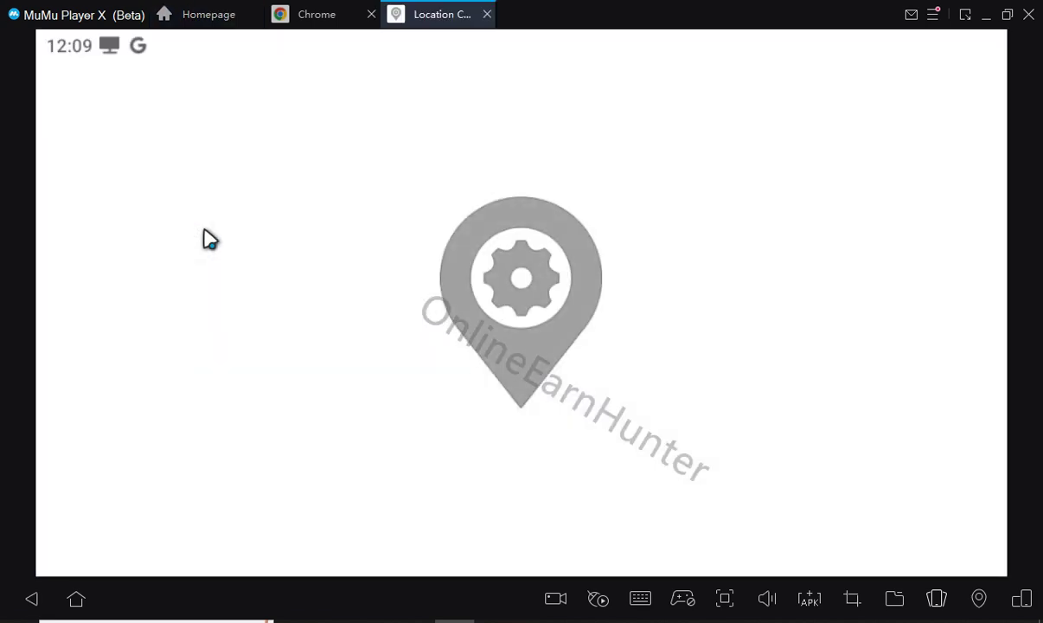
In Location Changer, show the map for 1420 Boren Ave and place the caret before 1420.
click(301, 18)
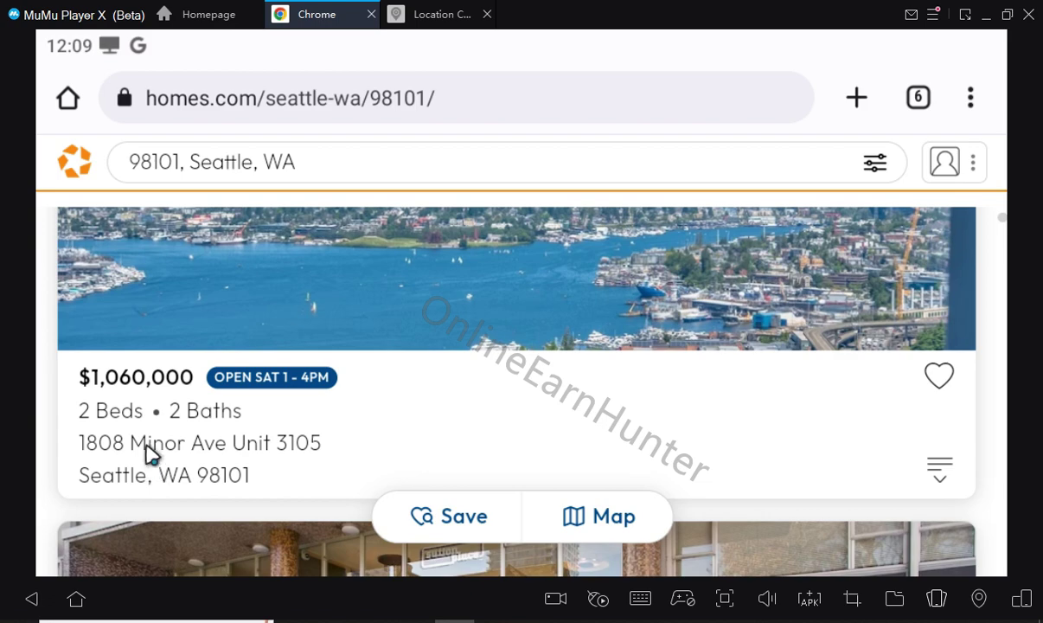
click(433, 14)
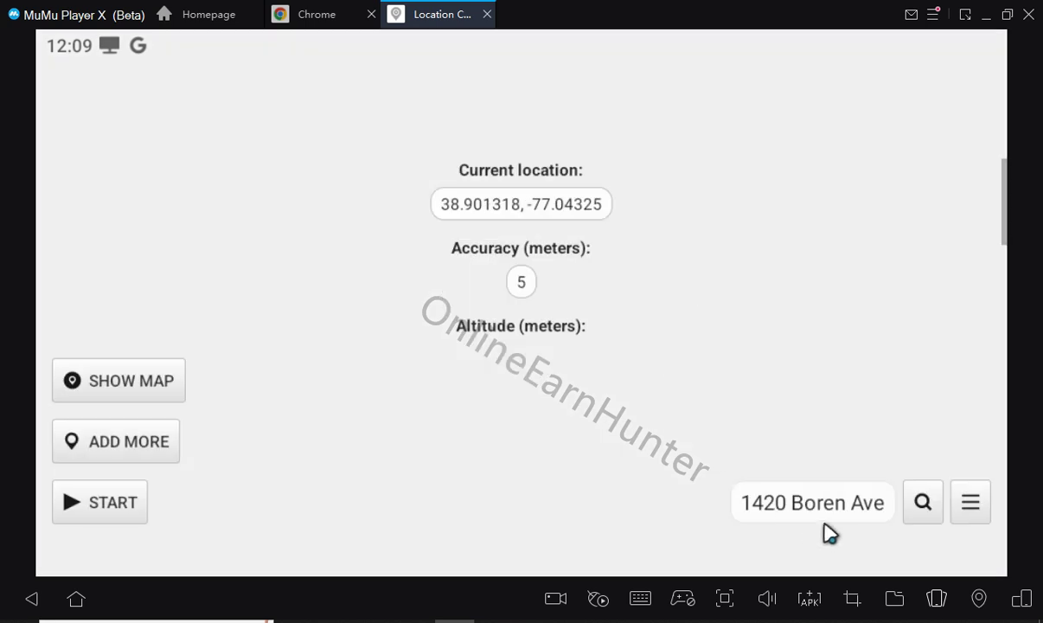
click(836, 517)
click(162, 380)
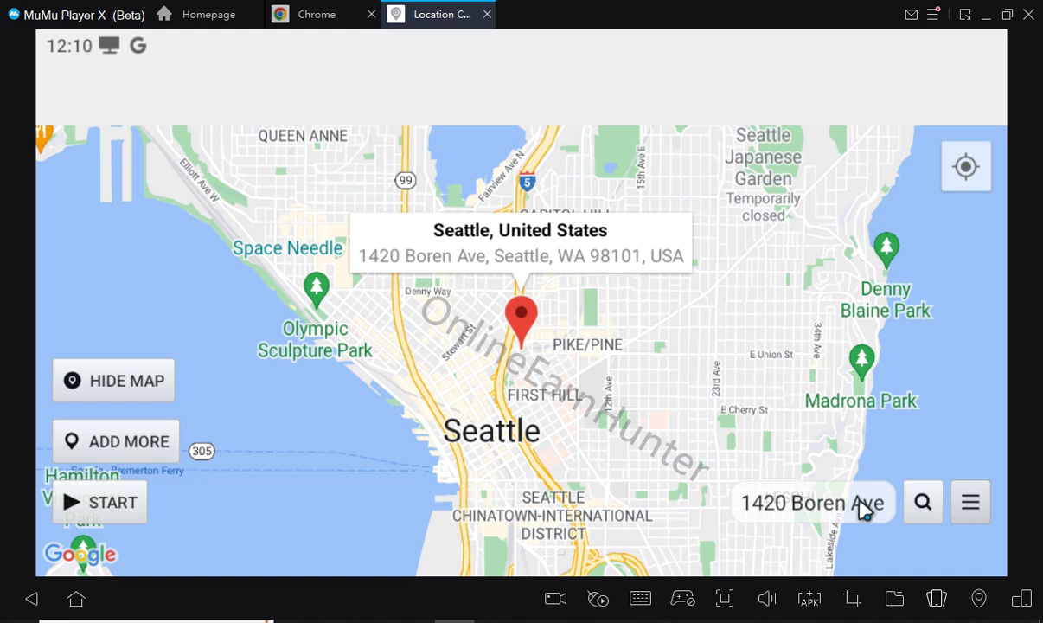
click(861, 509)
mouse_move(849, 529)
mouse_down()
mouse_move(742, 518)
mouse_move(892, 503)
mouse_up()
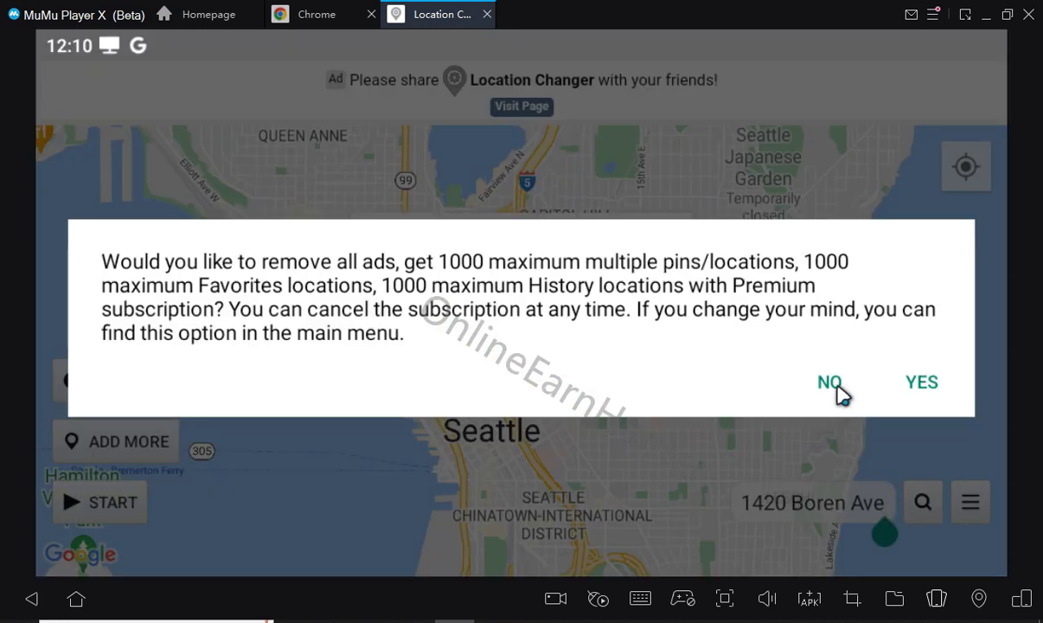
click(826, 385)
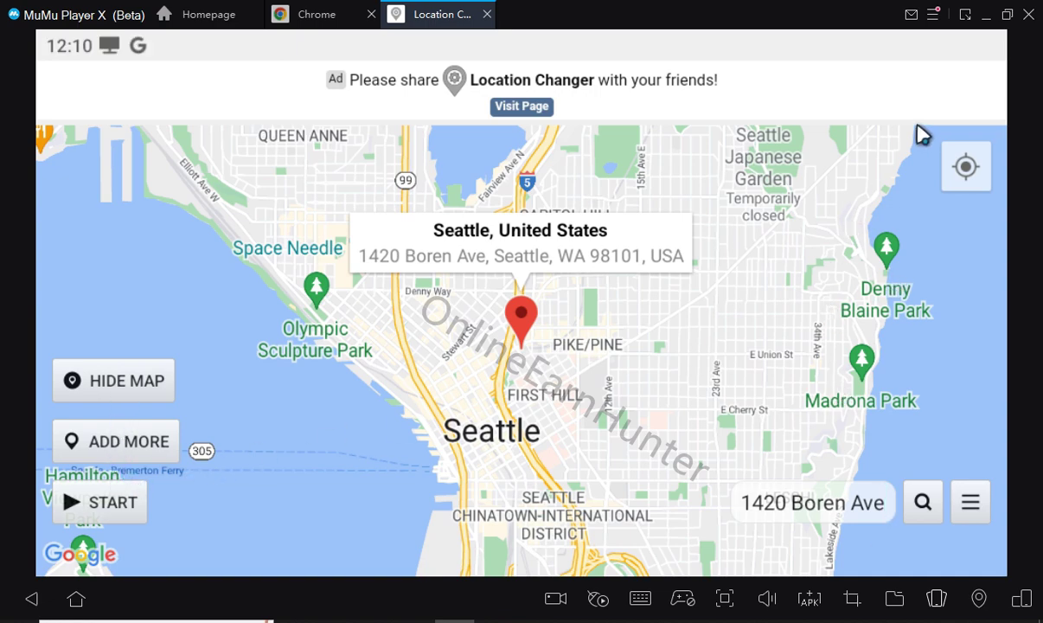
click(868, 500)
click(888, 513)
key(BackSpace)
key(BackSpace)
key(BackSpace)
key(BackSpace)
key(BackSpace)
key(BackSpace)
key(BackSpace)
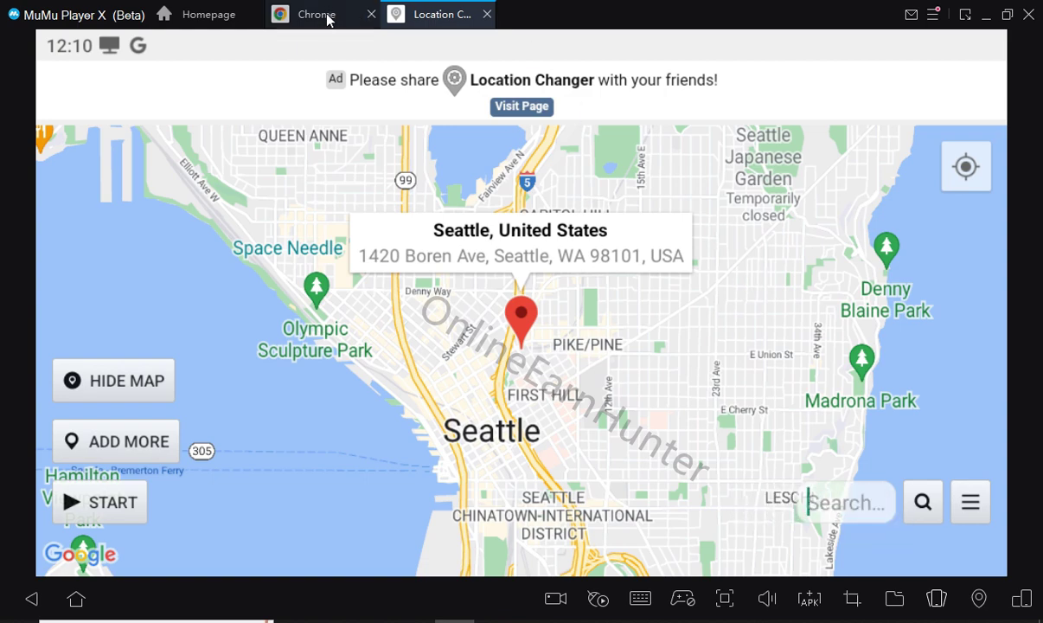
Enter 1808 Minor Ave Unit 3105 in the search box, checking the Homes.com listing between parts.
click(313, 15)
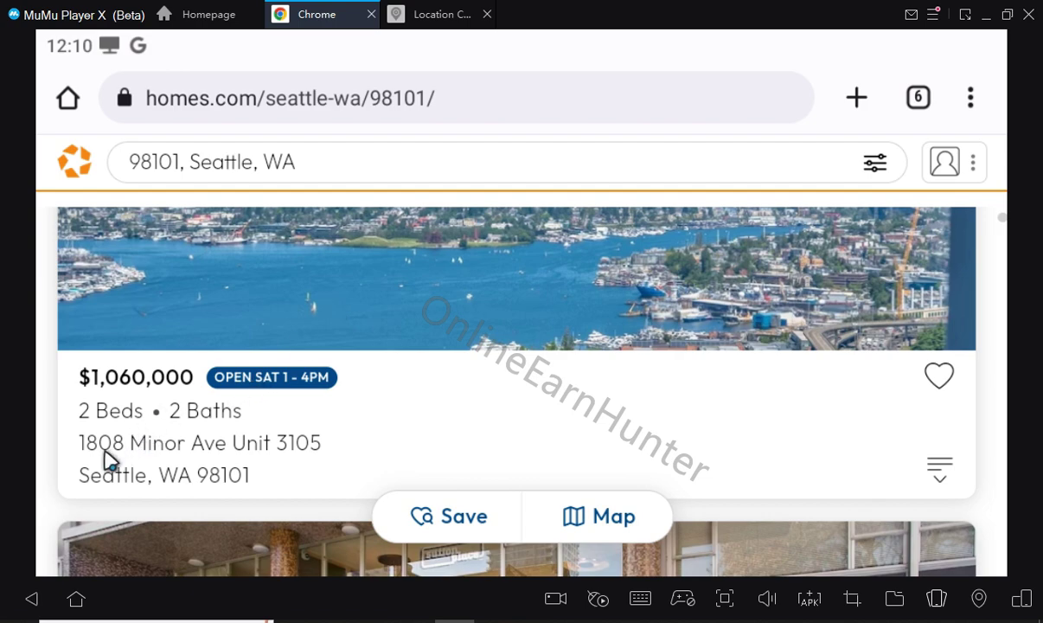
click(439, 14)
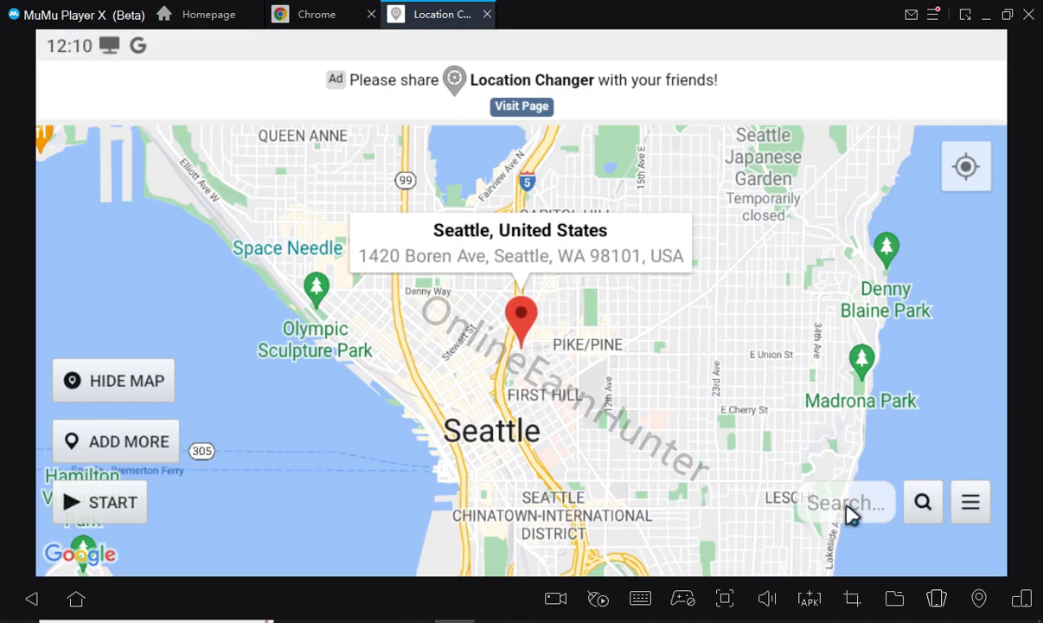
click(840, 506)
text(1808)
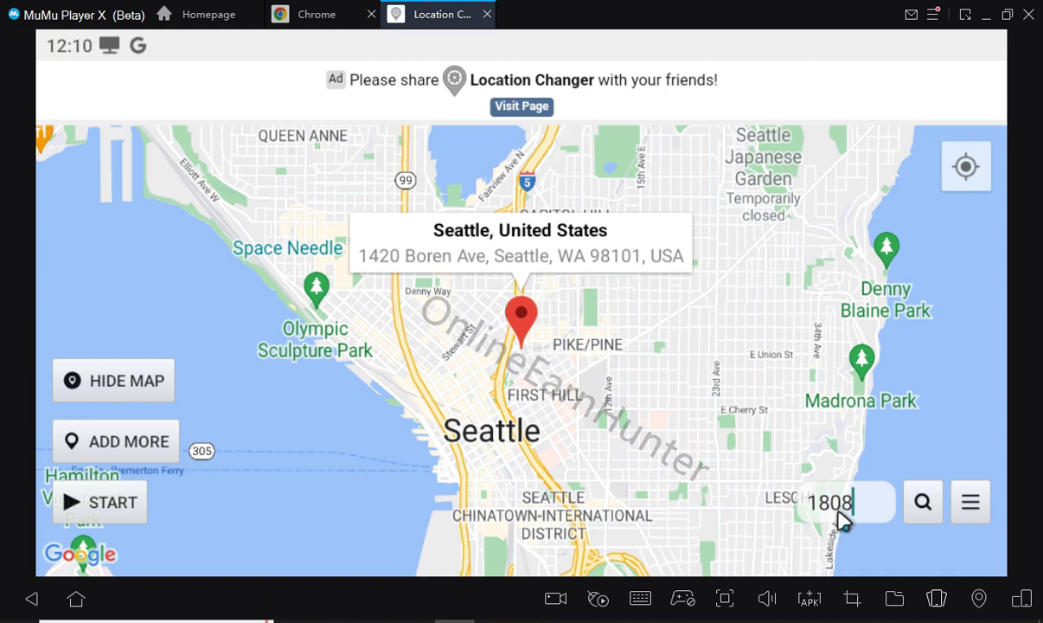
click(278, 16)
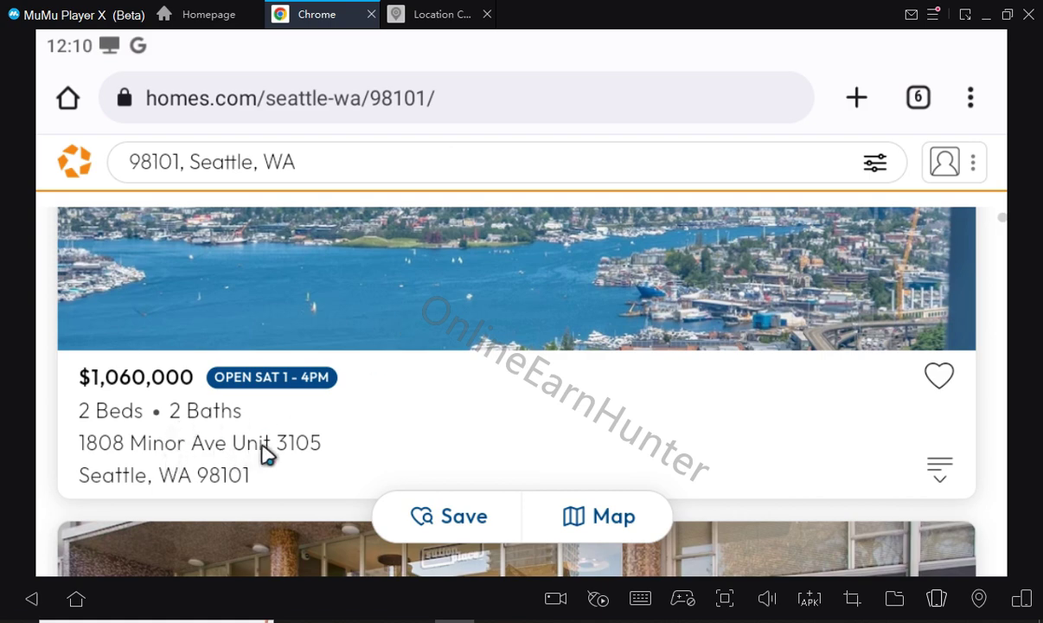
click(398, 13)
text(1808 M)
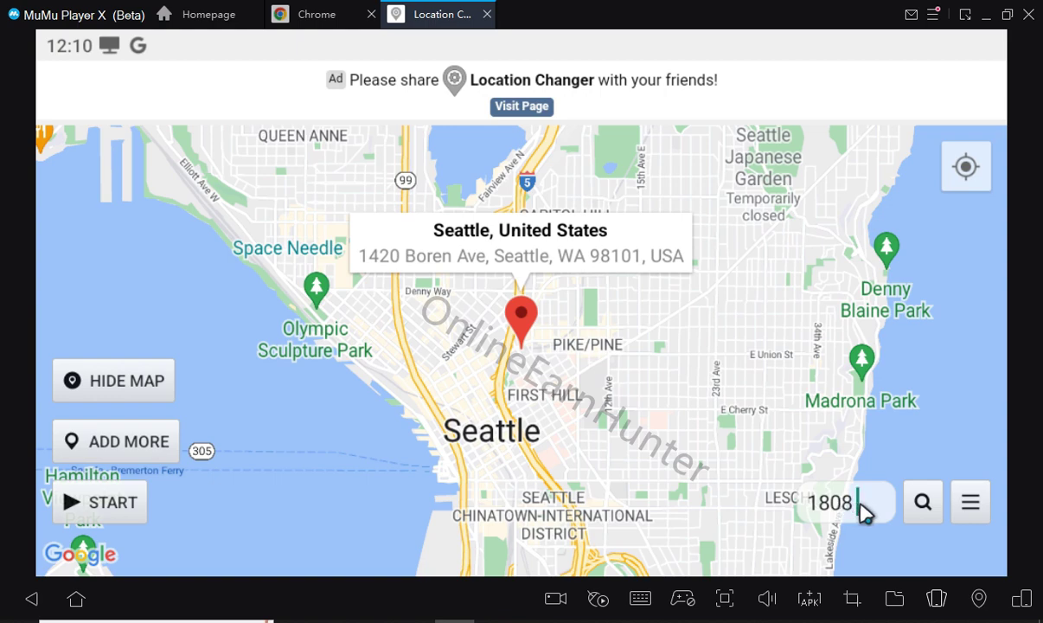
text(inor A)
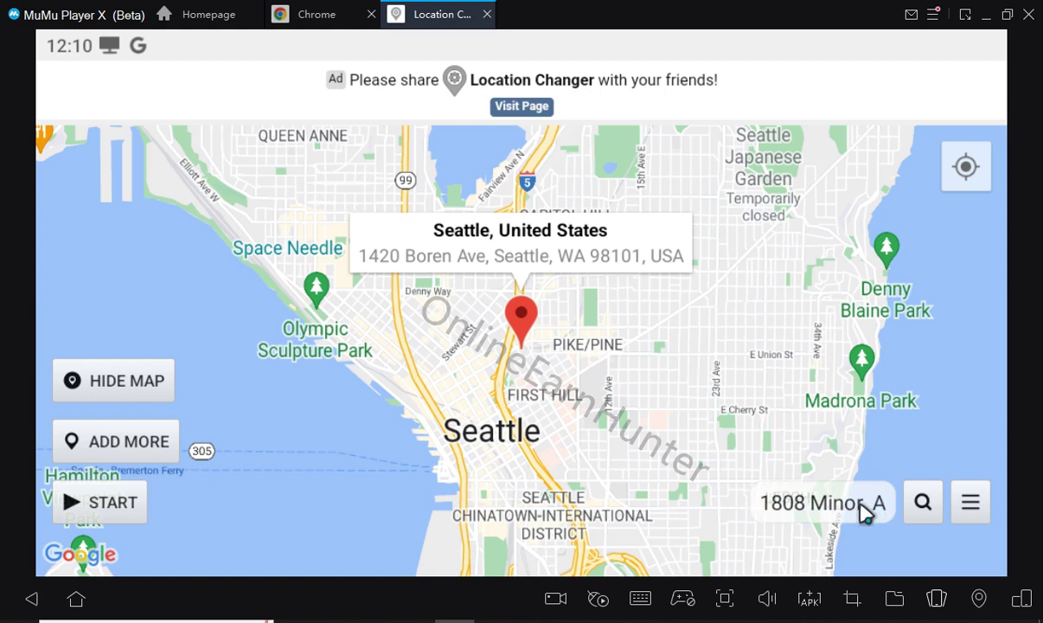
text(ve)
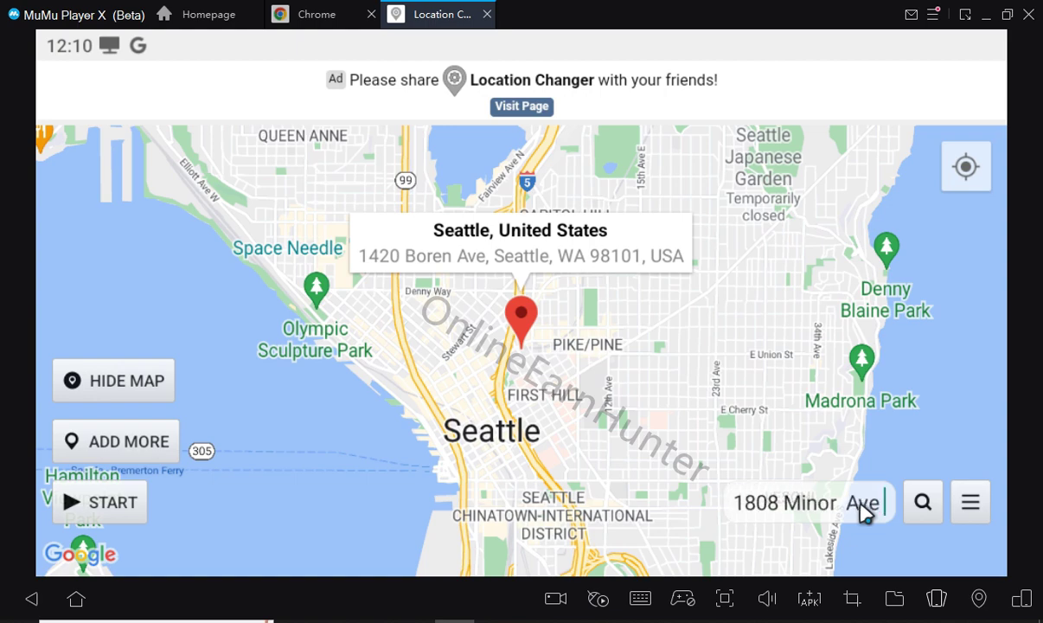
text( Unit)
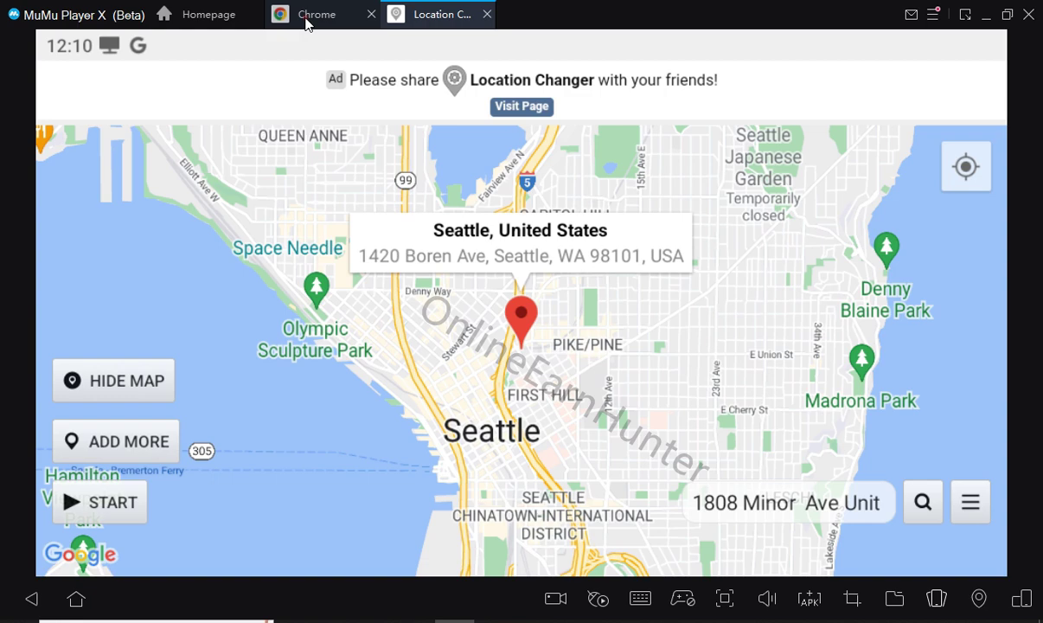
click(305, 16)
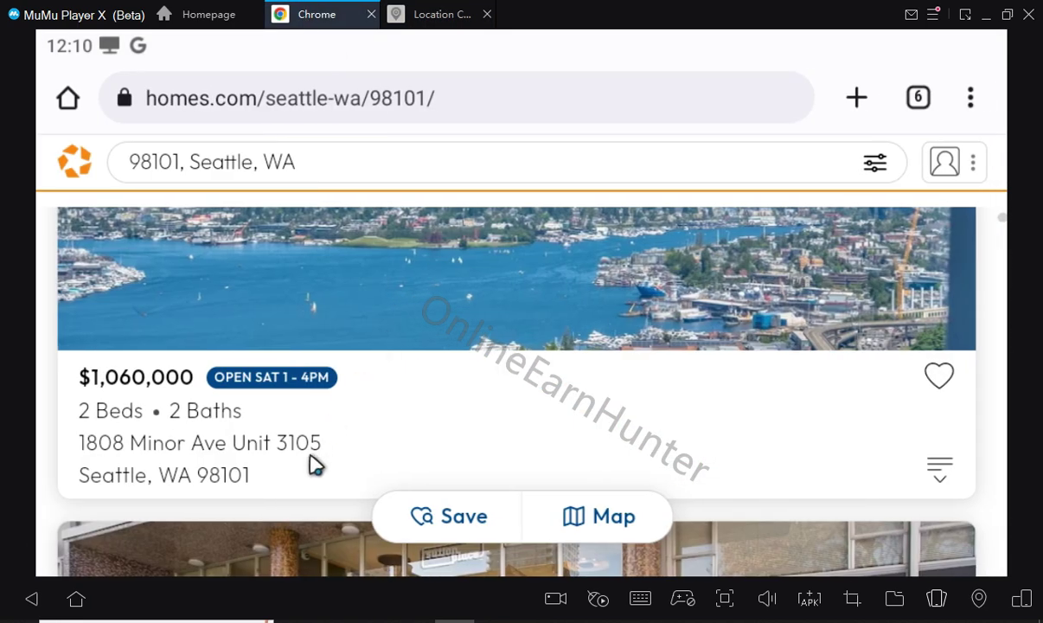
click(414, 18)
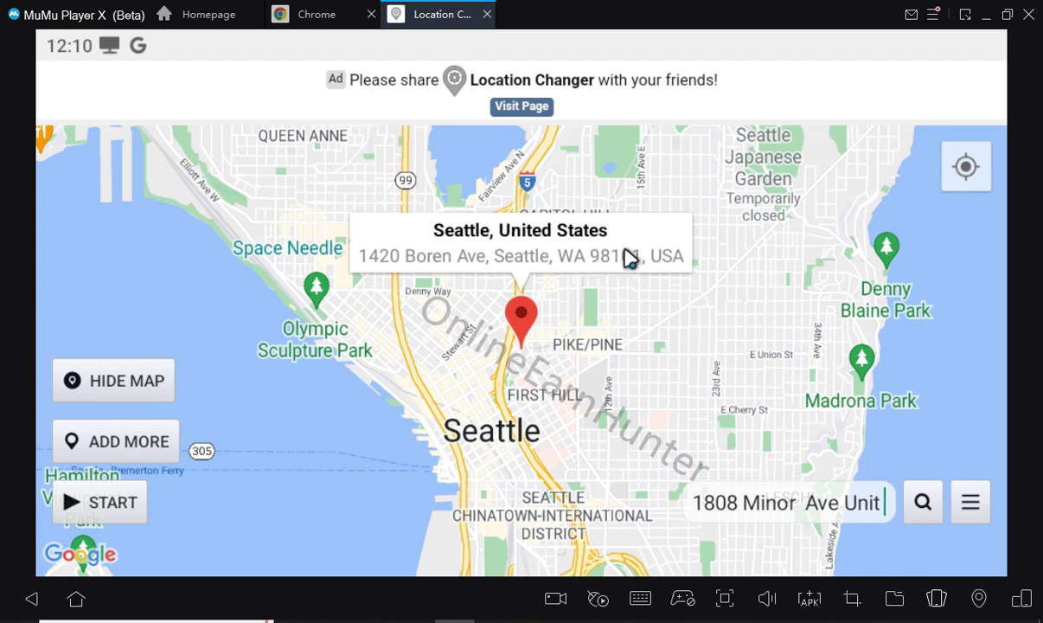
text(3105)
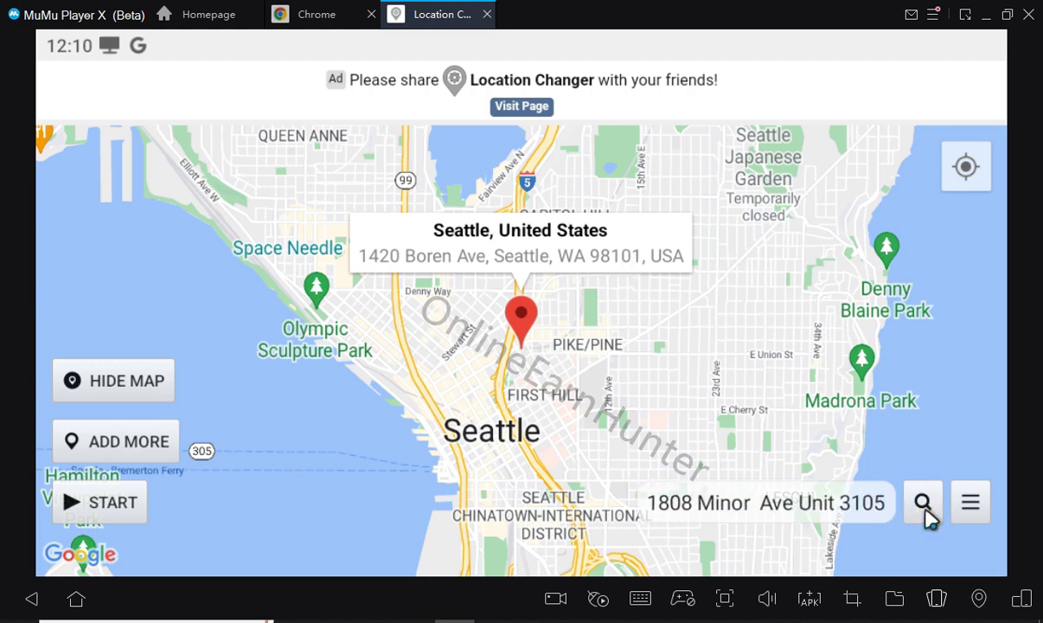
click(923, 505)
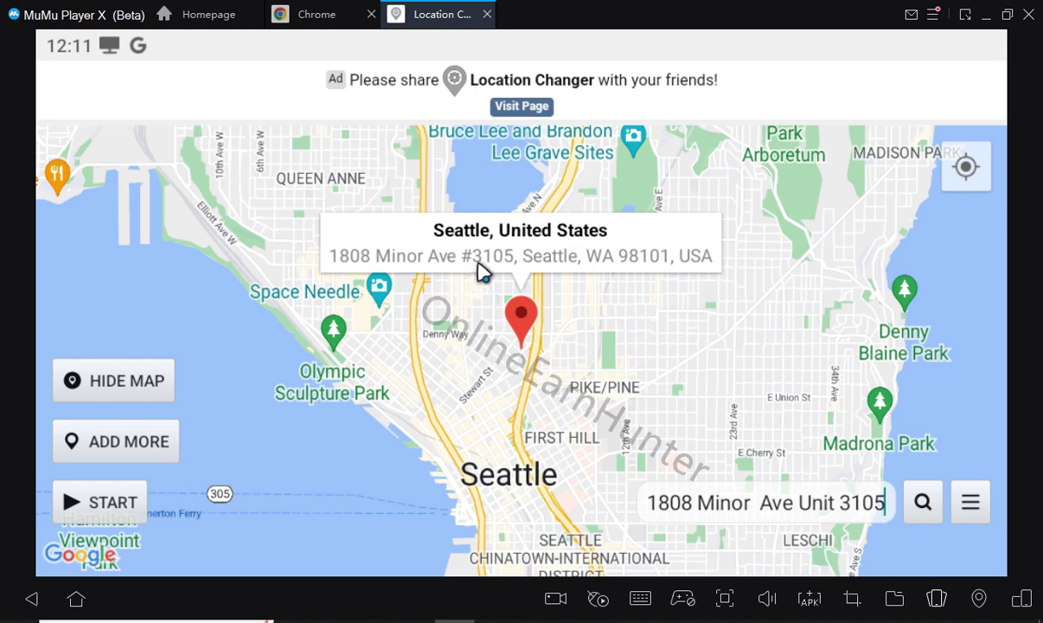
click(301, 19)
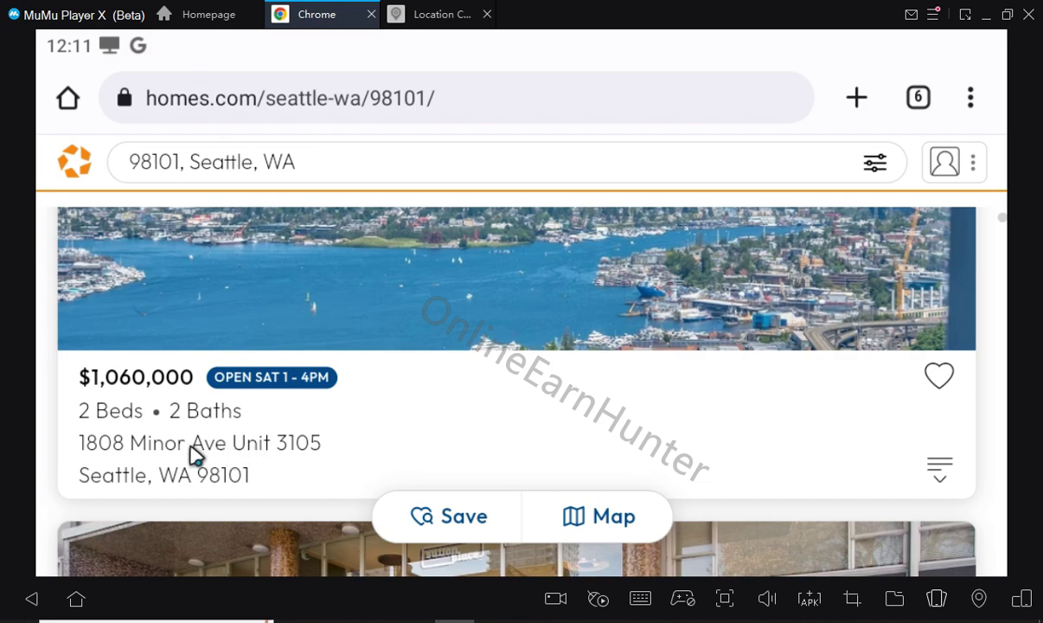
click(436, 19)
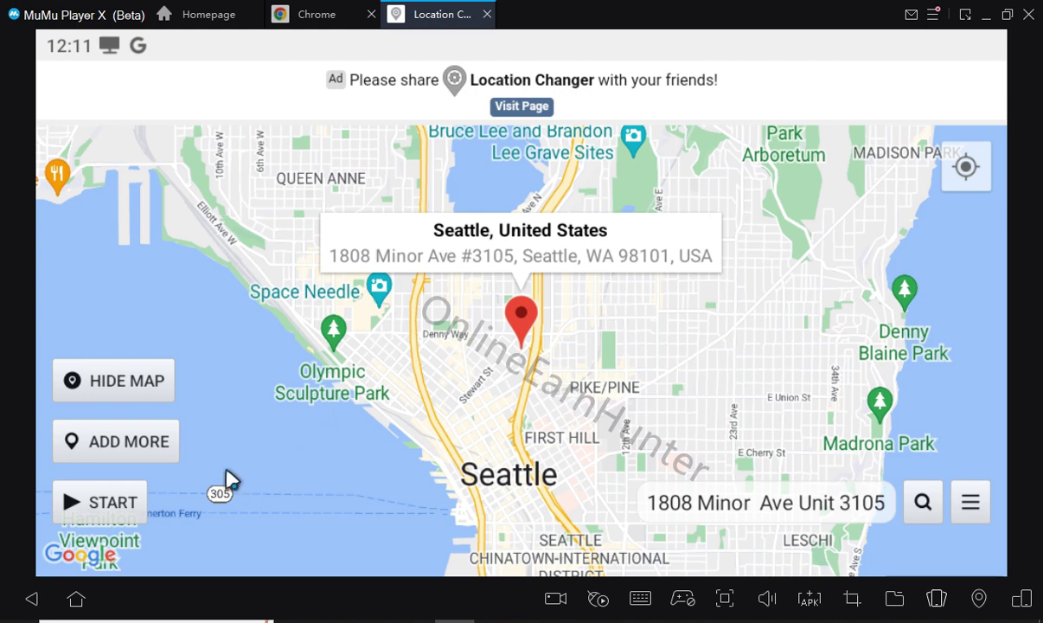
click(112, 510)
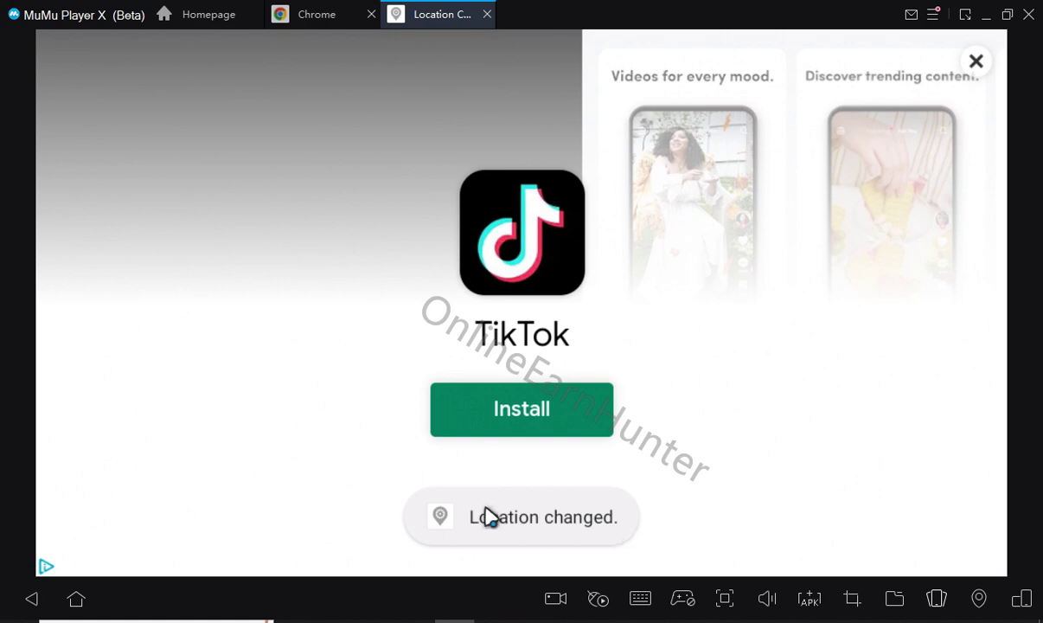
click(975, 63)
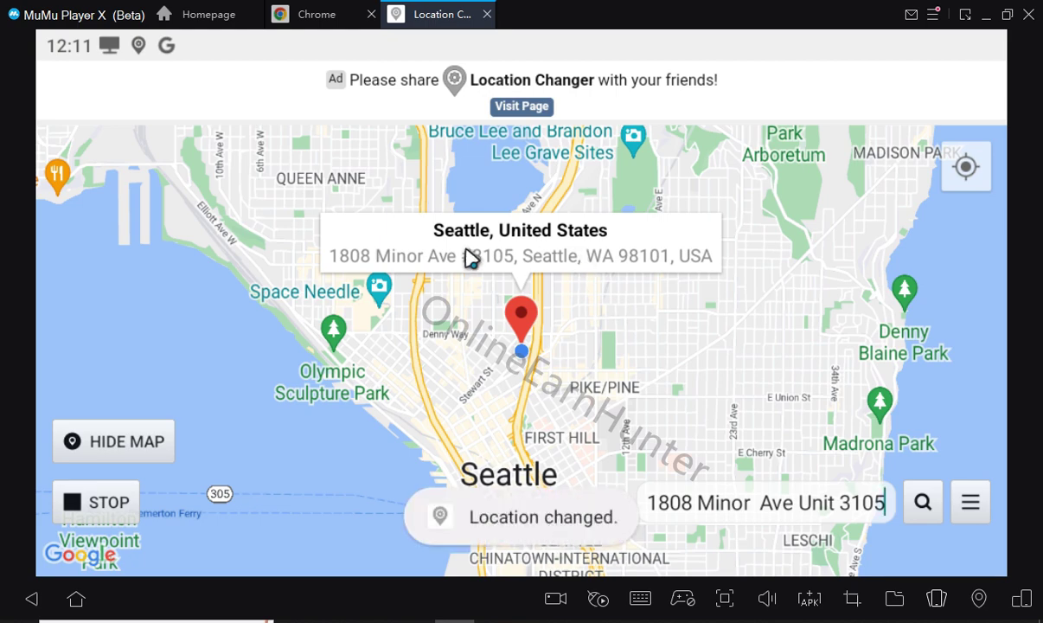
click(315, 13)
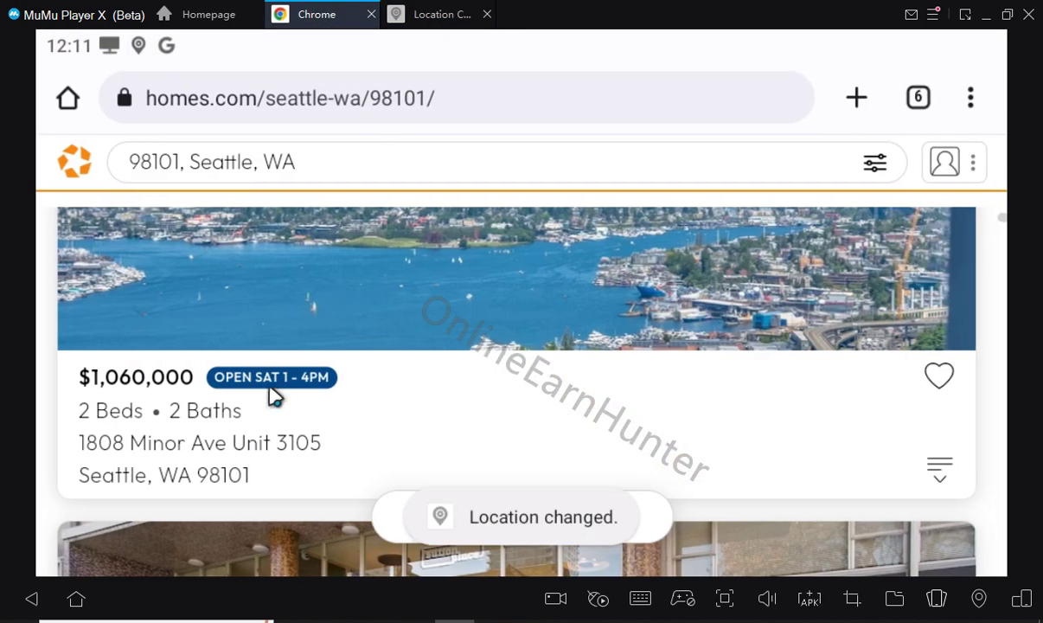
click(412, 15)
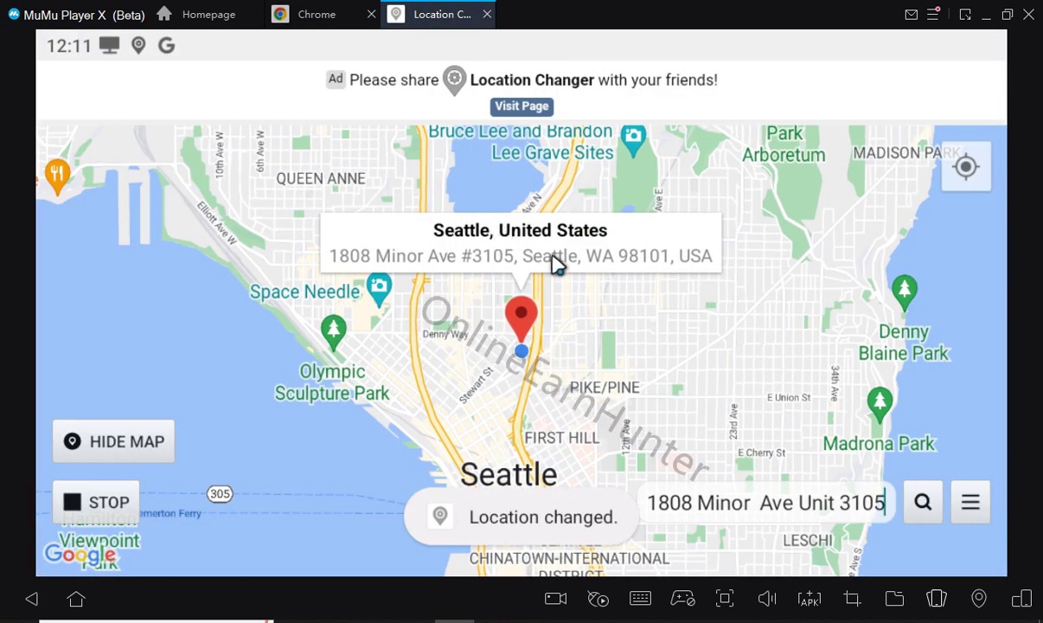